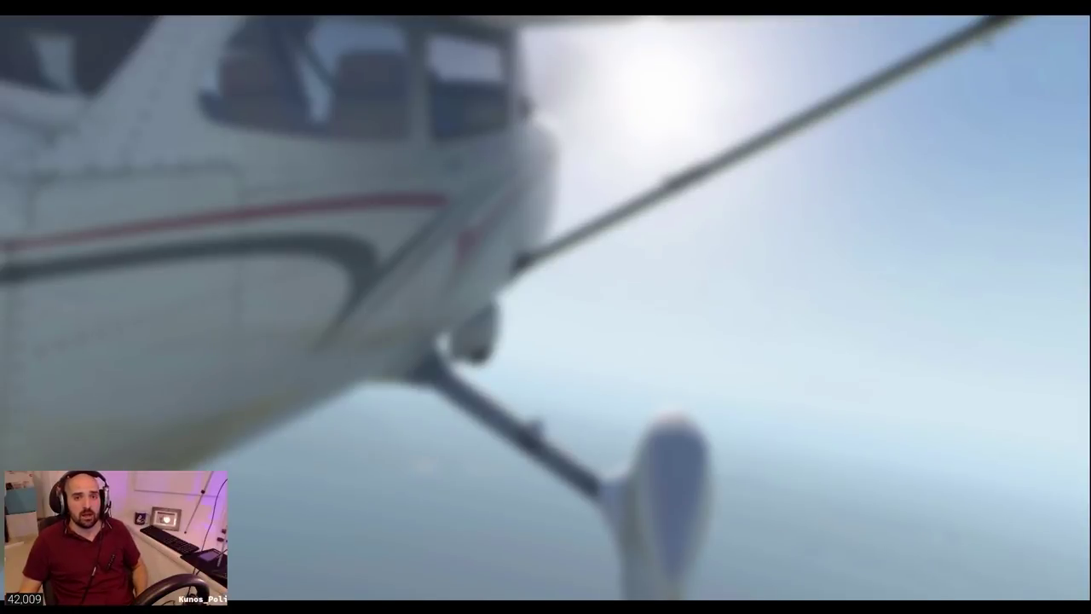
{"action": "left_click_drag", "start_coordinate": [1062, 48], "coordinate": [1008, 60]}
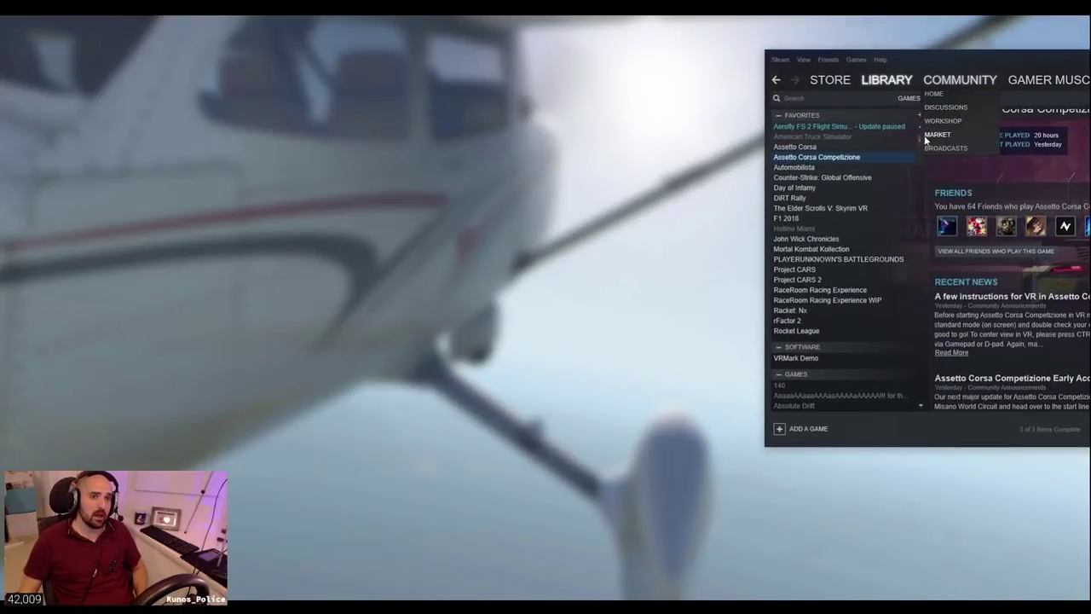
{"action": "left_click", "coordinate": [948, 142]}
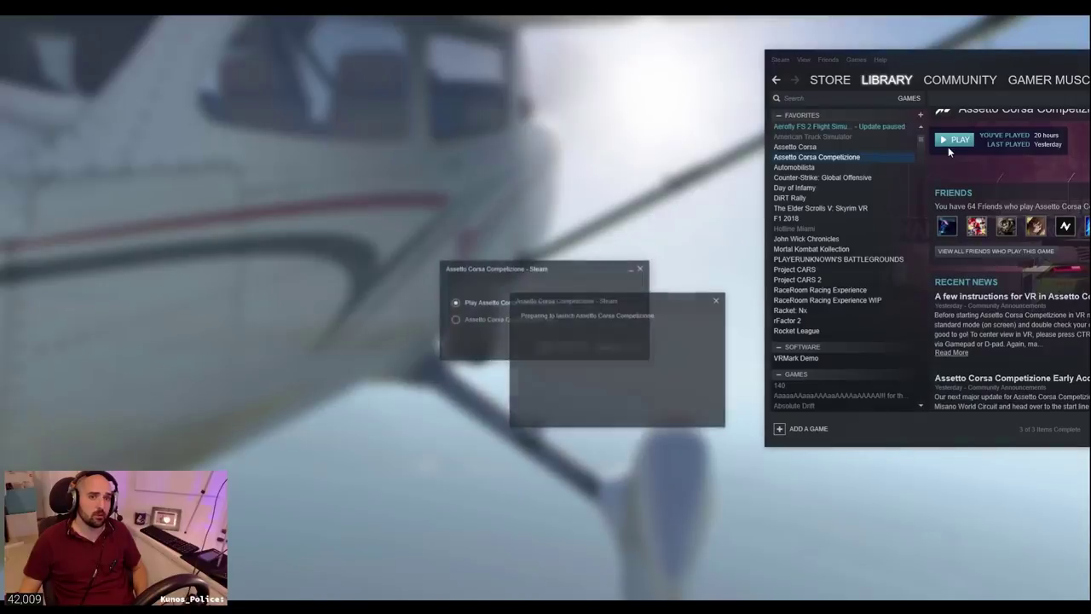
{"action": "left_click", "coordinate": [503, 319]}
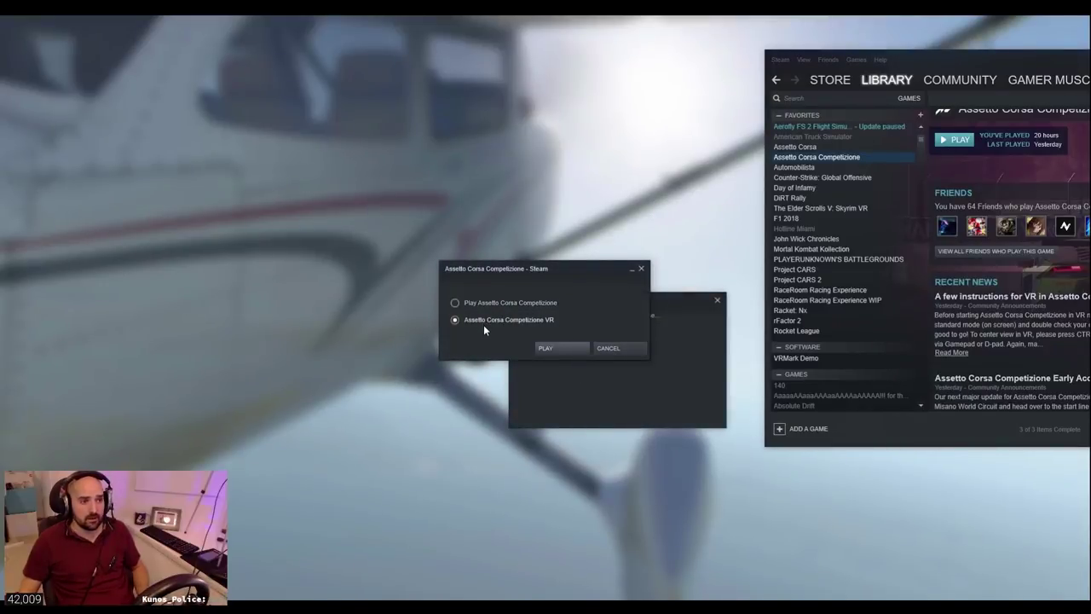
{"action": "left_click", "coordinate": [630, 348]}
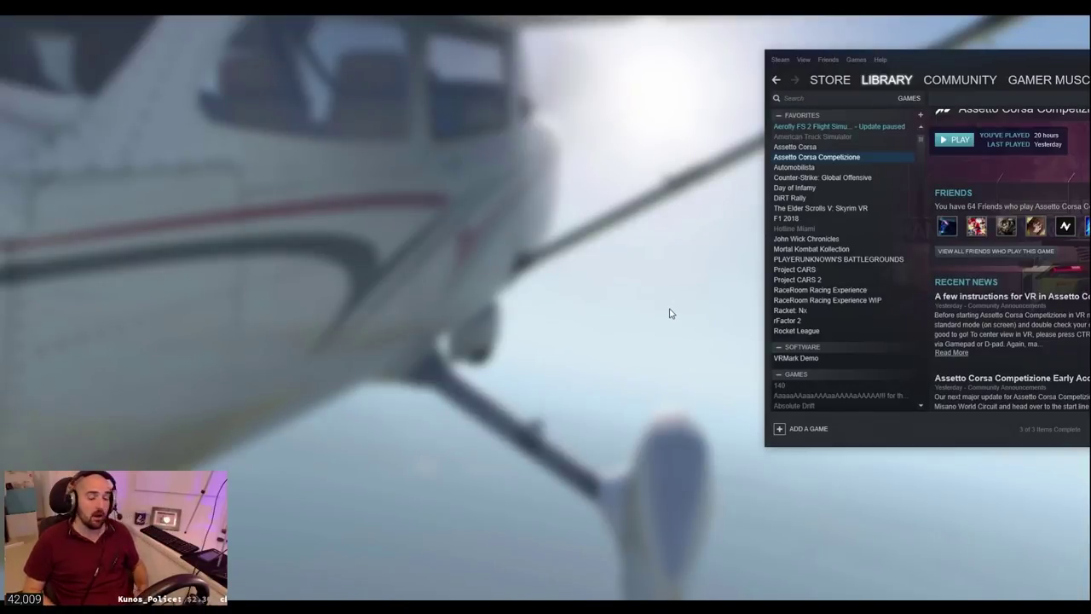
Set the launch options of Assetto Corsa Competizione to -vr in the game's properties.
{"action": "right_click", "coordinate": [825, 160]}
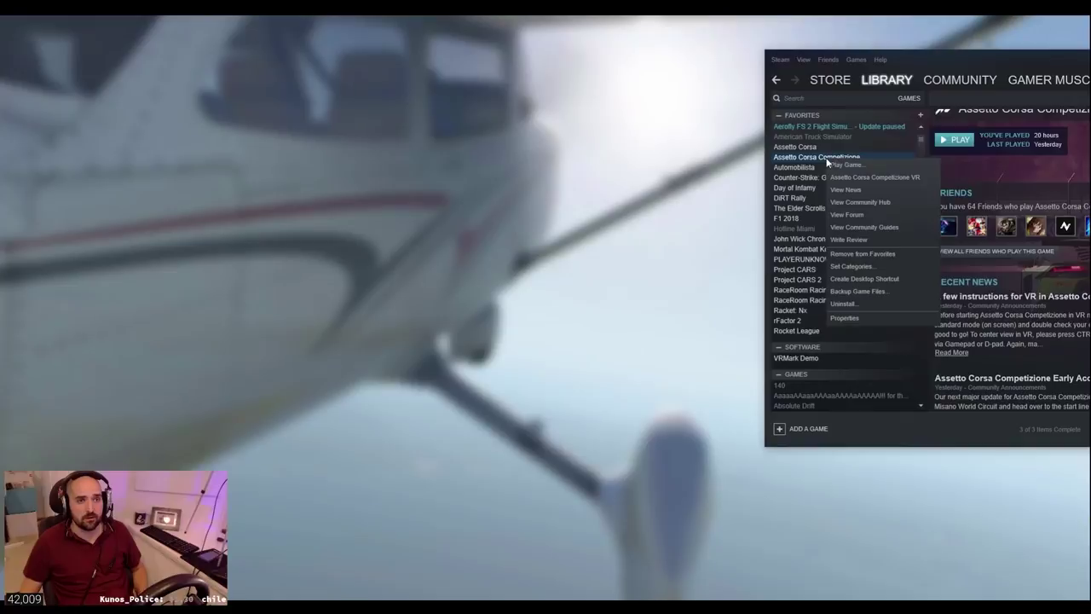
{"action": "left_click", "coordinate": [863, 318]}
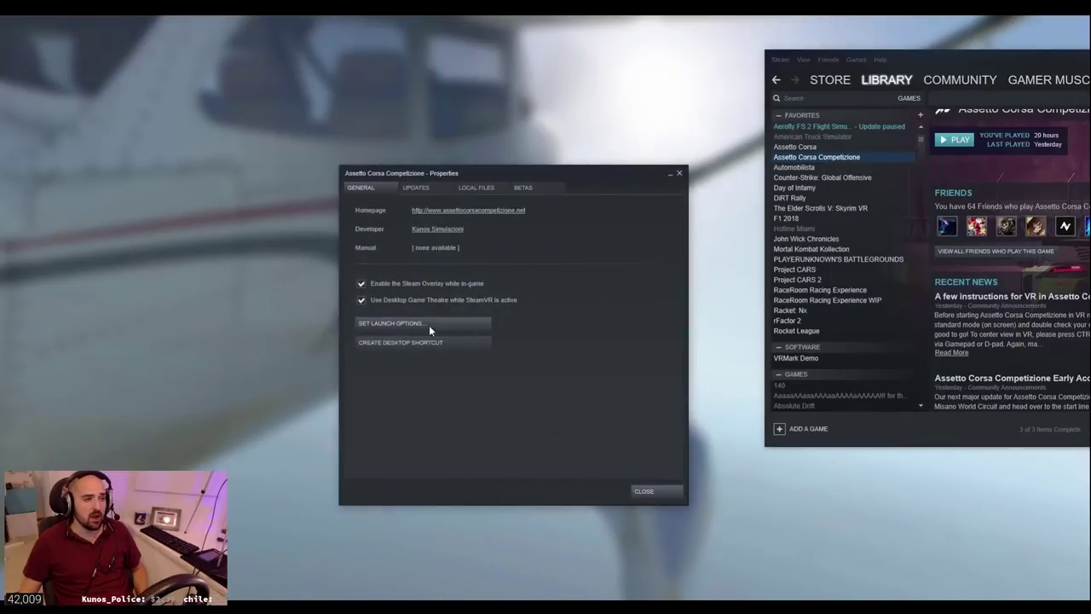
{"action": "left_click", "coordinate": [398, 326]}
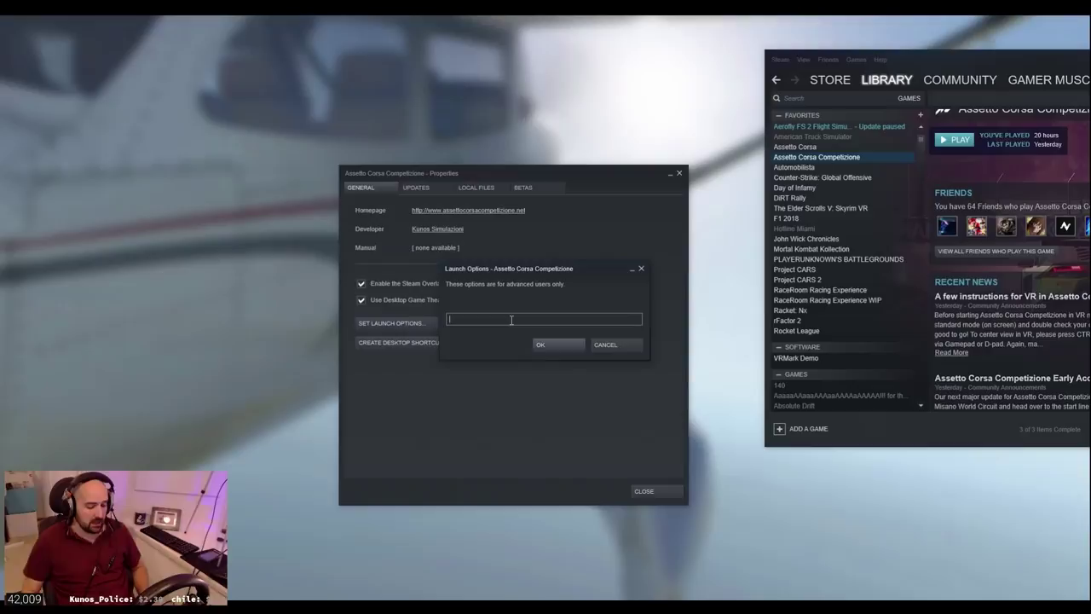
{"action": "type", "text": "-vr"}
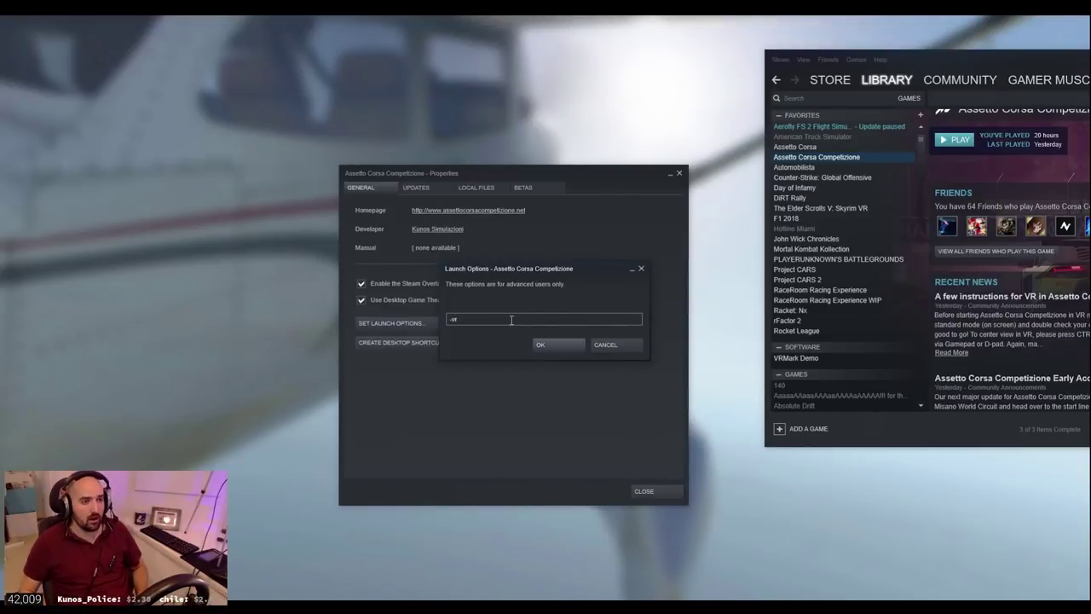
{"action": "left_click", "coordinate": [543, 345]}
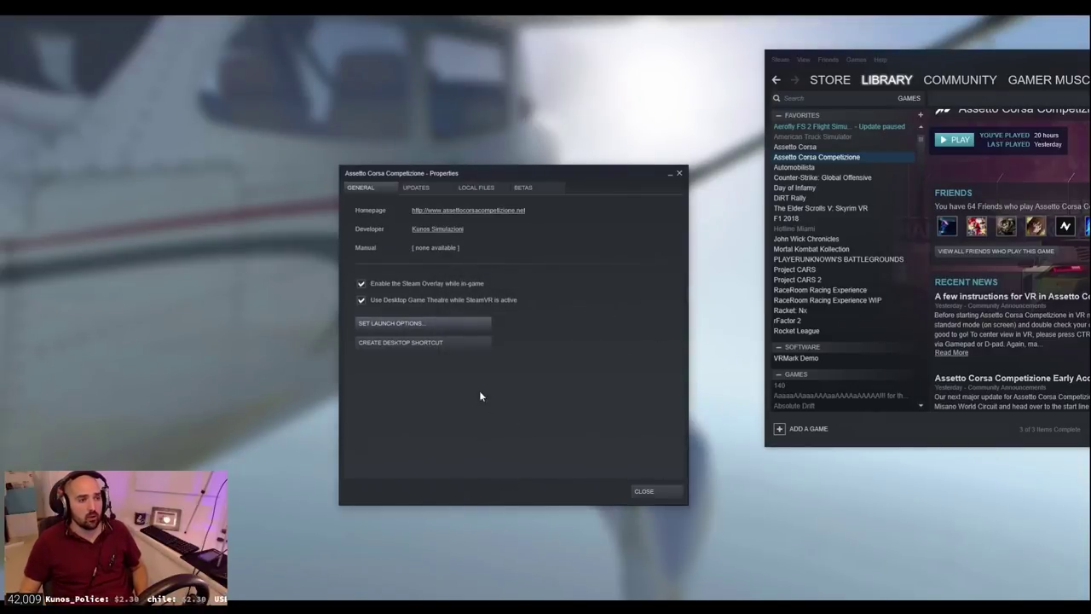
Clear the -vr launch option of Assetto Corsa Competizione.
{"action": "left_click", "coordinate": [400, 322]}
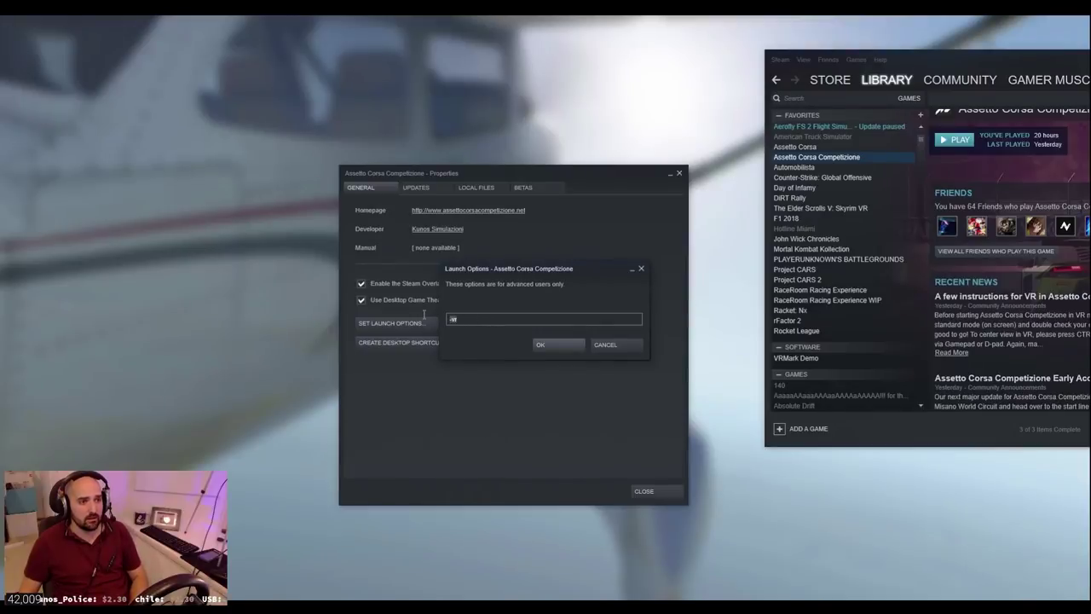
{"action": "key", "text": "BackSpace"}
{"action": "left_click", "coordinate": [545, 346]}
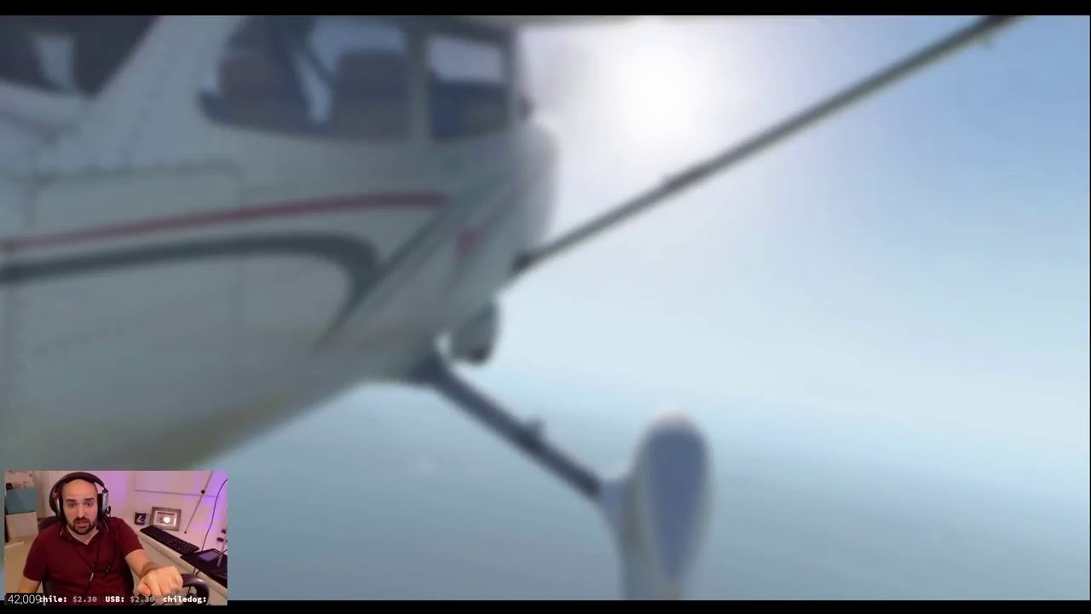
Switch to the File Explorer window with the AC2 WindowsNoEditor config folder and highlight its full path.
{"action": "key", "text": "alt+Tab"}
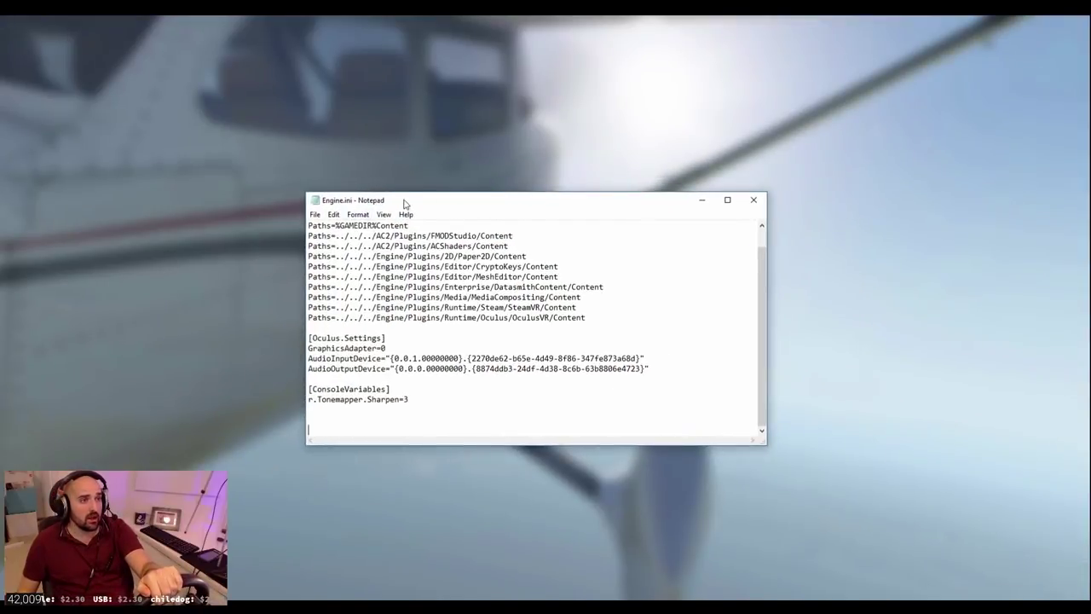
{"action": "left_click_drag", "start_coordinate": [406, 204], "coordinate": [346, 243]}
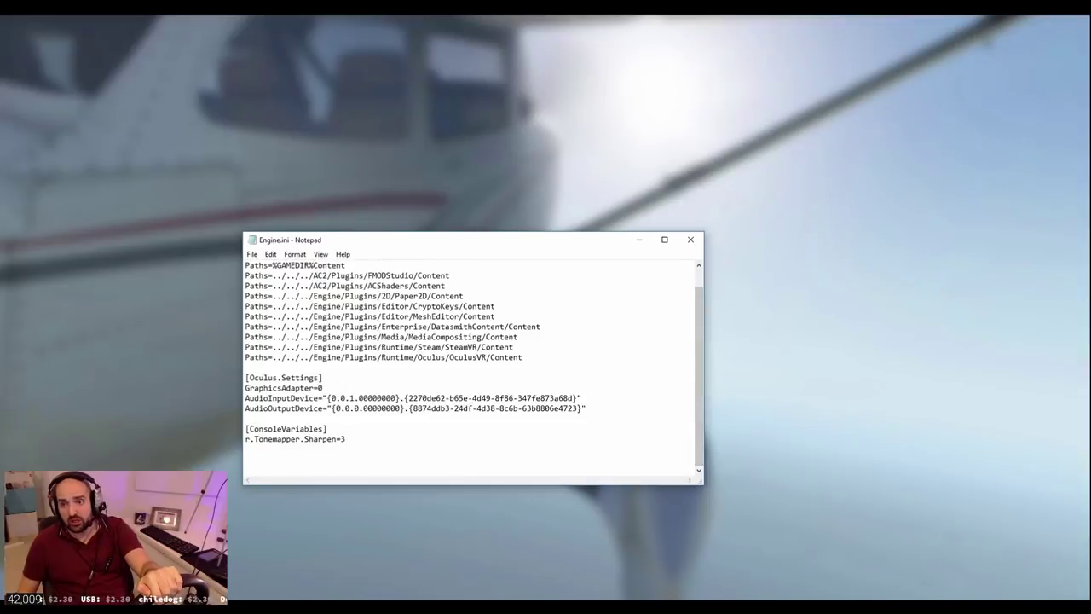
{"action": "key", "text": "alt+Tab"}
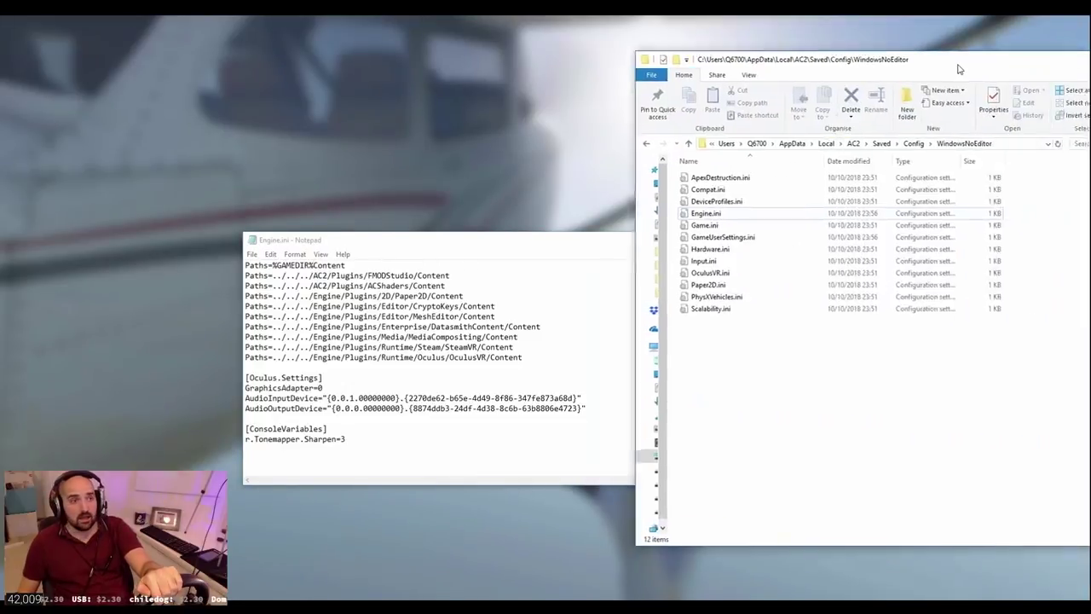
{"action": "left_click_drag", "start_coordinate": [955, 62], "coordinate": [602, 75]}
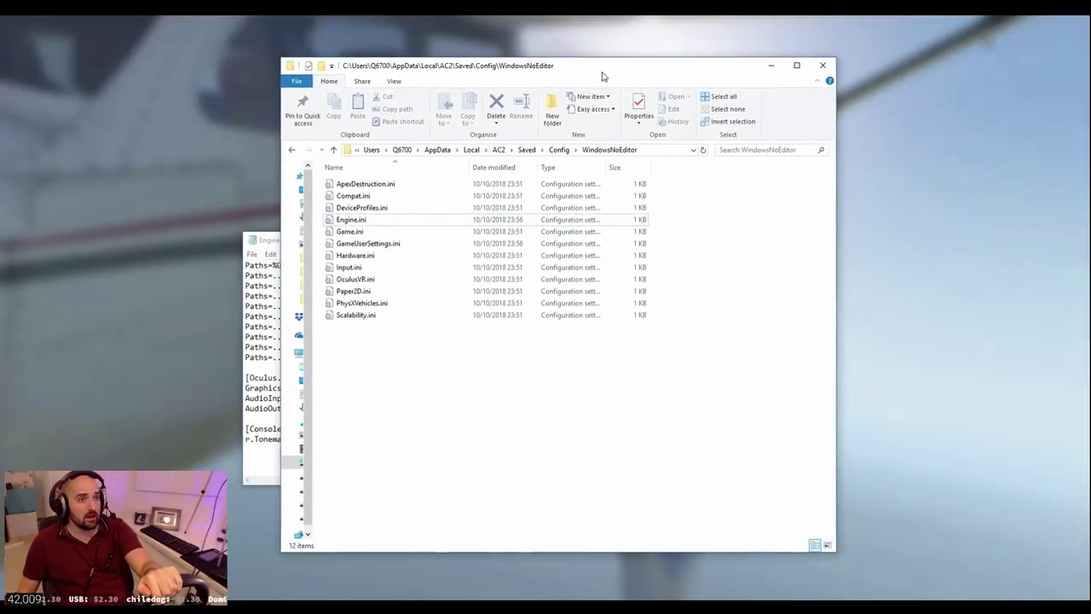
{"action": "left_click", "coordinate": [654, 150]}
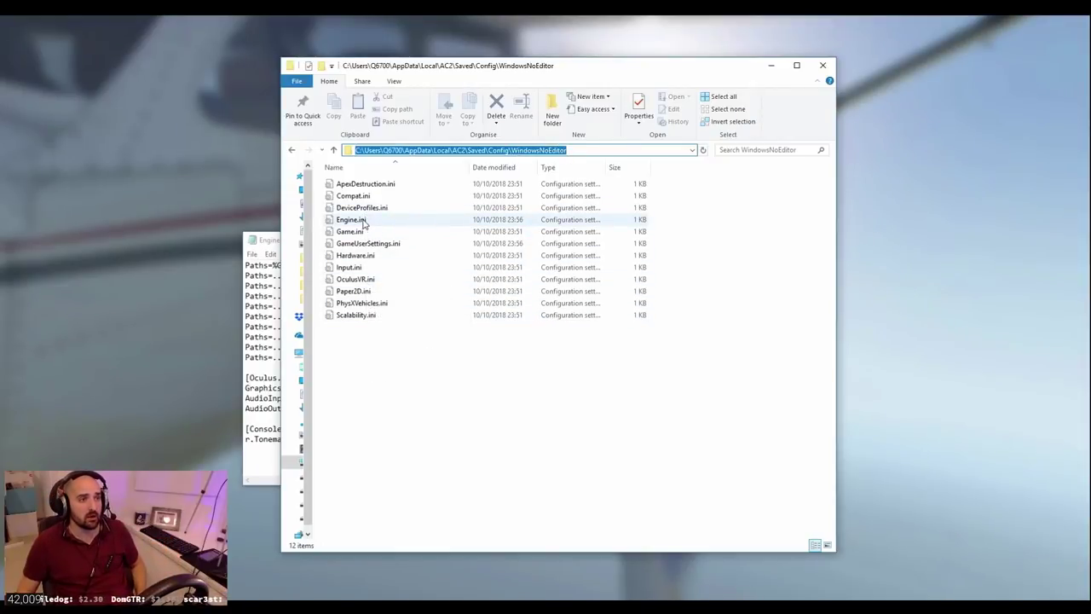
{"action": "left_click_drag", "start_coordinate": [485, 66], "coordinate": [427, 83]}
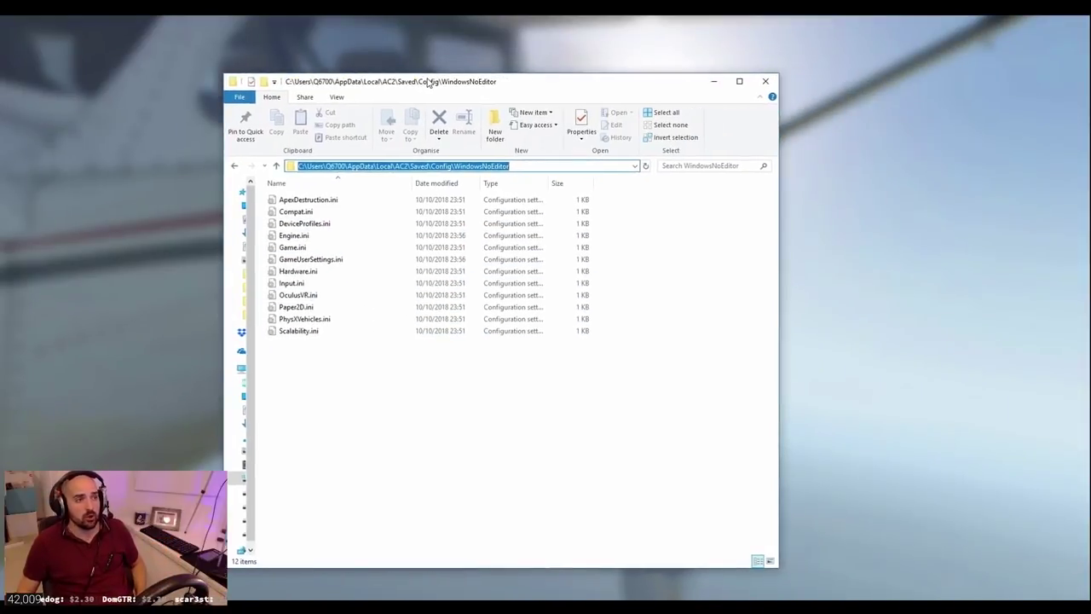
Close the already open copy of Engine.ini and reopen the file from the WindowsNoEditor folder.
{"action": "left_click", "coordinate": [290, 235]}
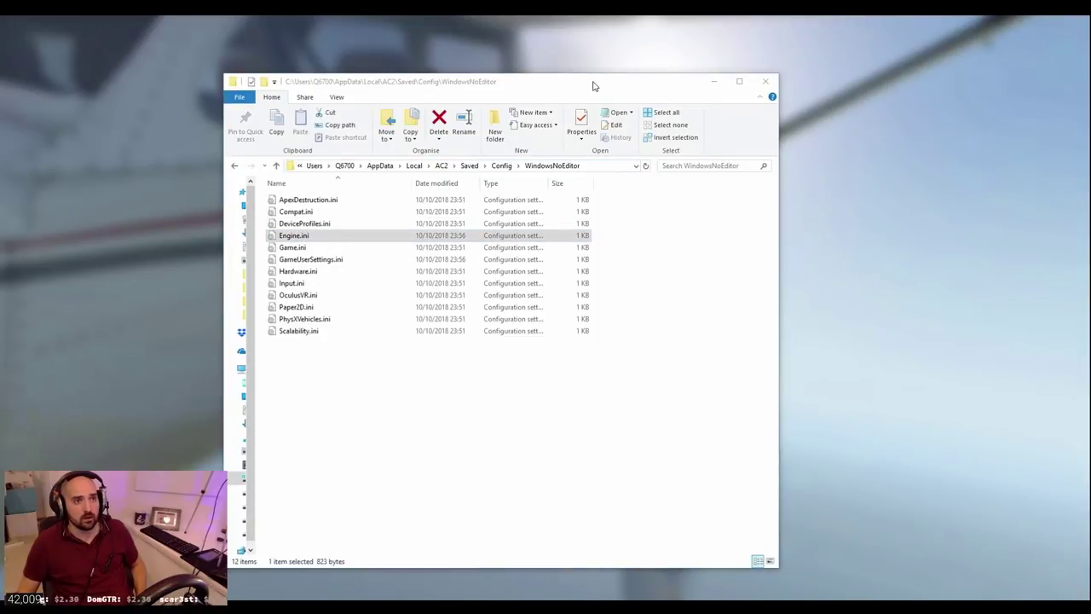
{"action": "left_click_drag", "start_coordinate": [592, 85], "coordinate": [667, 106]}
{"action": "left_click", "coordinate": [690, 240]}
{"action": "key", "text": "Return"}
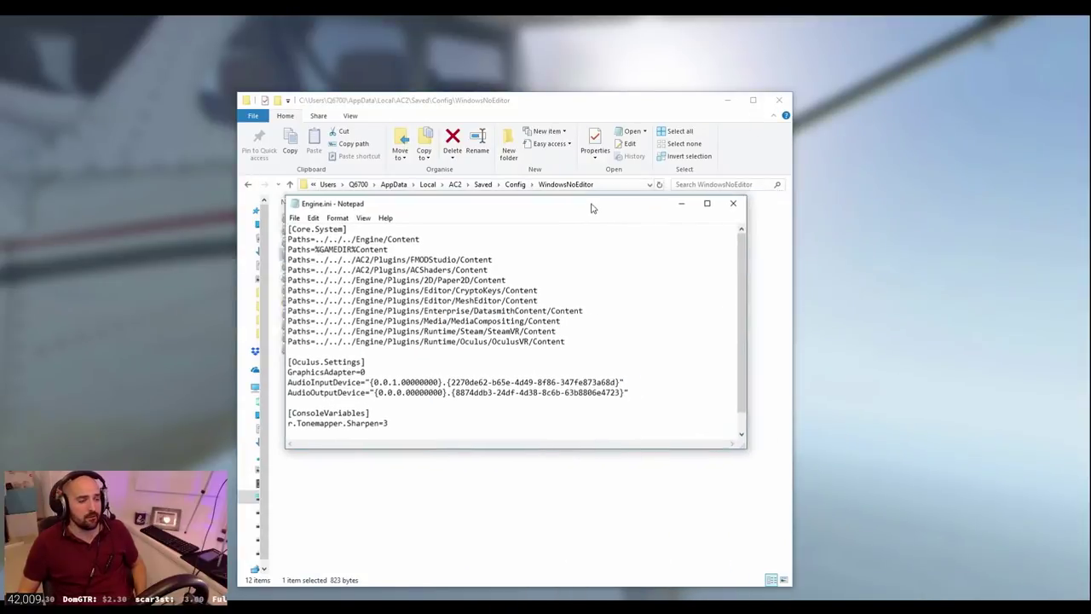
{"action": "left_click_drag", "start_coordinate": [589, 207], "coordinate": [551, 212]}
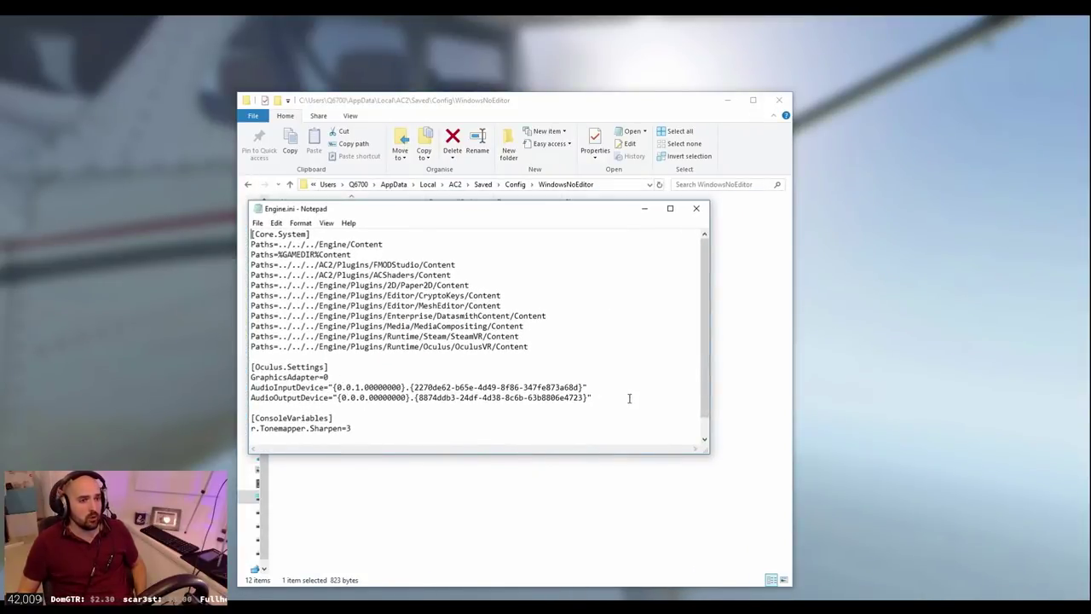
Examine the Core.System, Oculus.Settings and ConsoleVariables sections of Engine.ini.
{"action": "left_click_drag", "start_coordinate": [590, 397], "coordinate": [223, 220]}
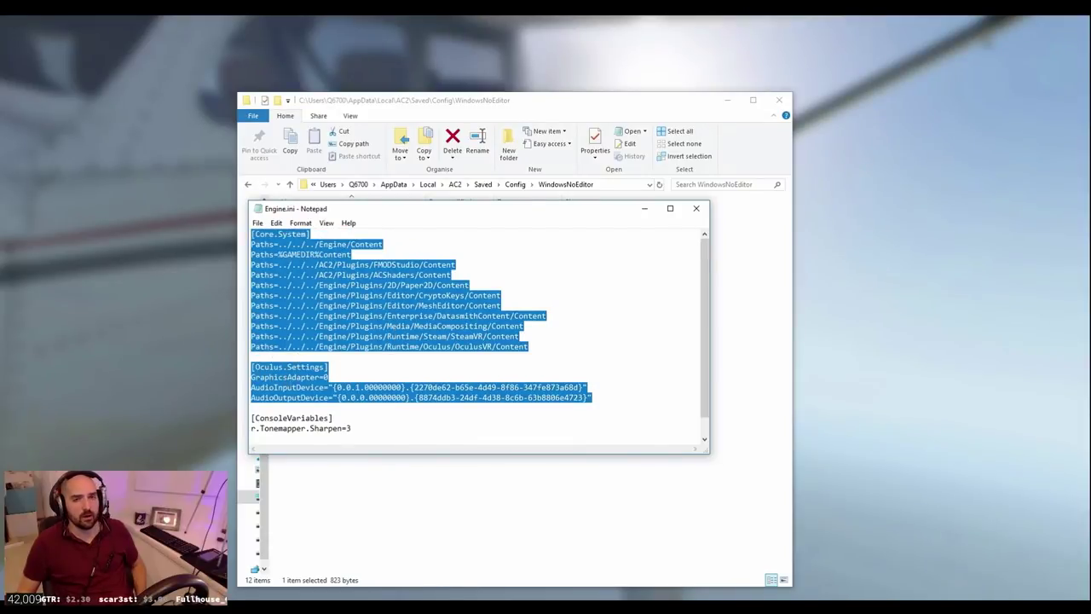
{"action": "left_click", "coordinate": [641, 386]}
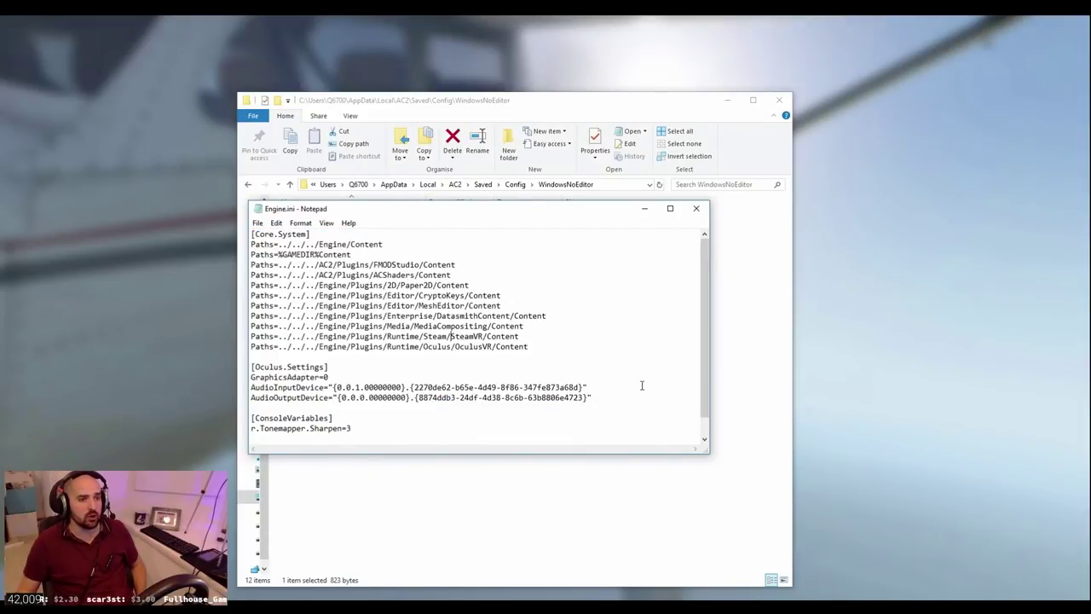
{"action": "left_click_drag", "start_coordinate": [599, 393], "coordinate": [261, 230]}
{"action": "left_click", "coordinate": [305, 426]}
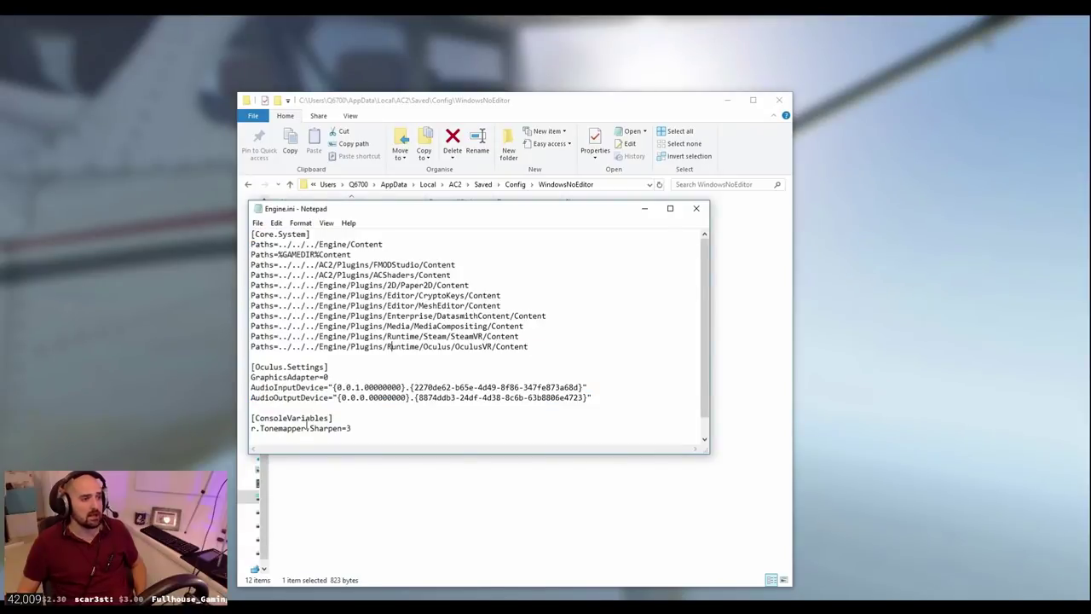
{"action": "left_click_drag", "start_coordinate": [373, 426], "coordinate": [250, 419]}
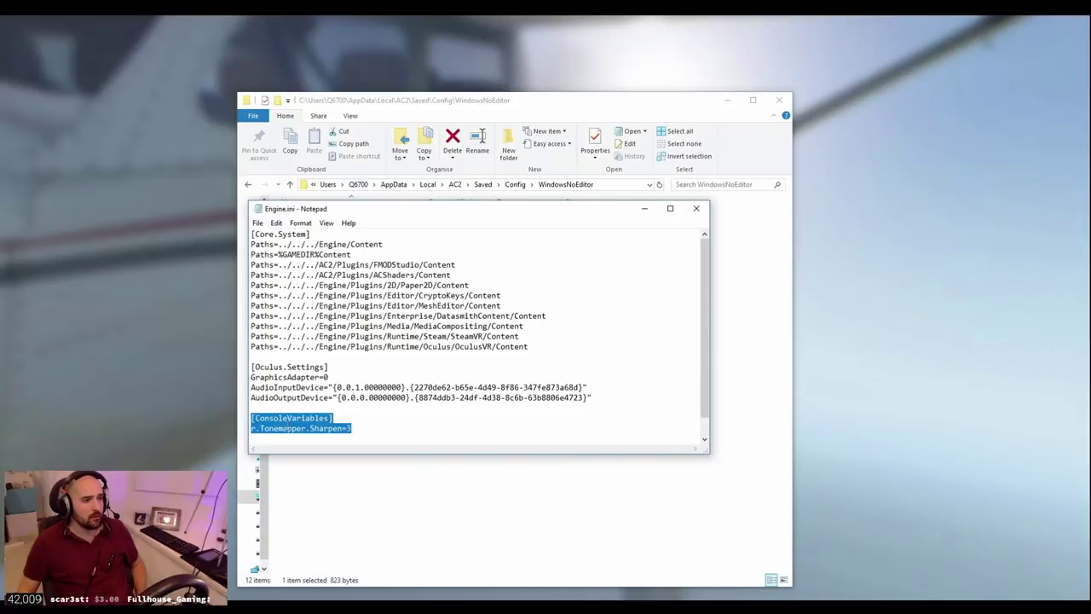
{"action": "left_click", "coordinate": [263, 439]}
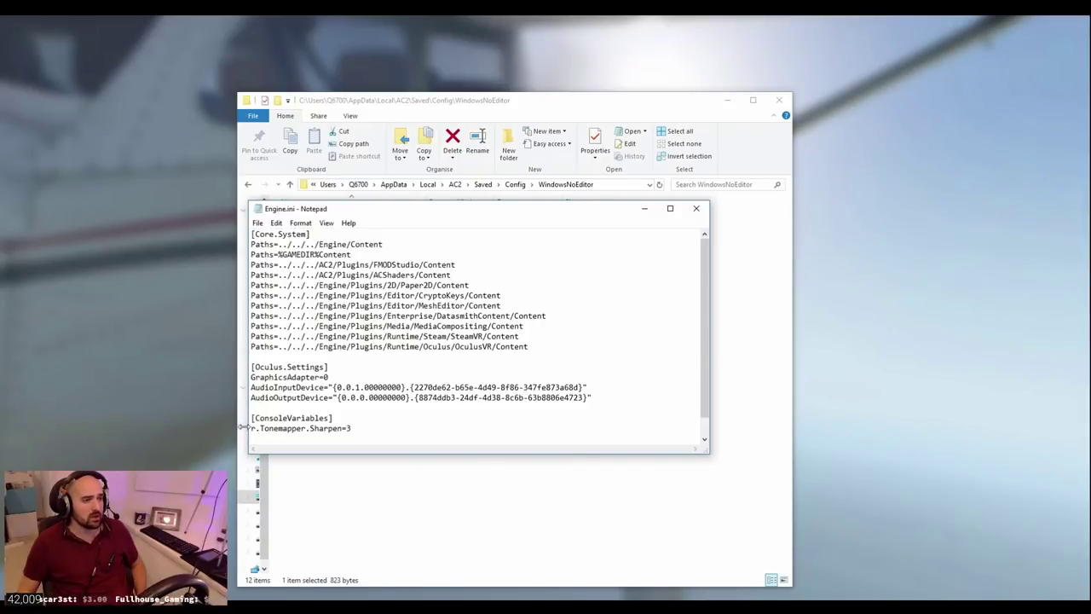
{"action": "left_click_drag", "start_coordinate": [250, 428], "coordinate": [302, 428]}
{"action": "left_click", "coordinate": [356, 419]}
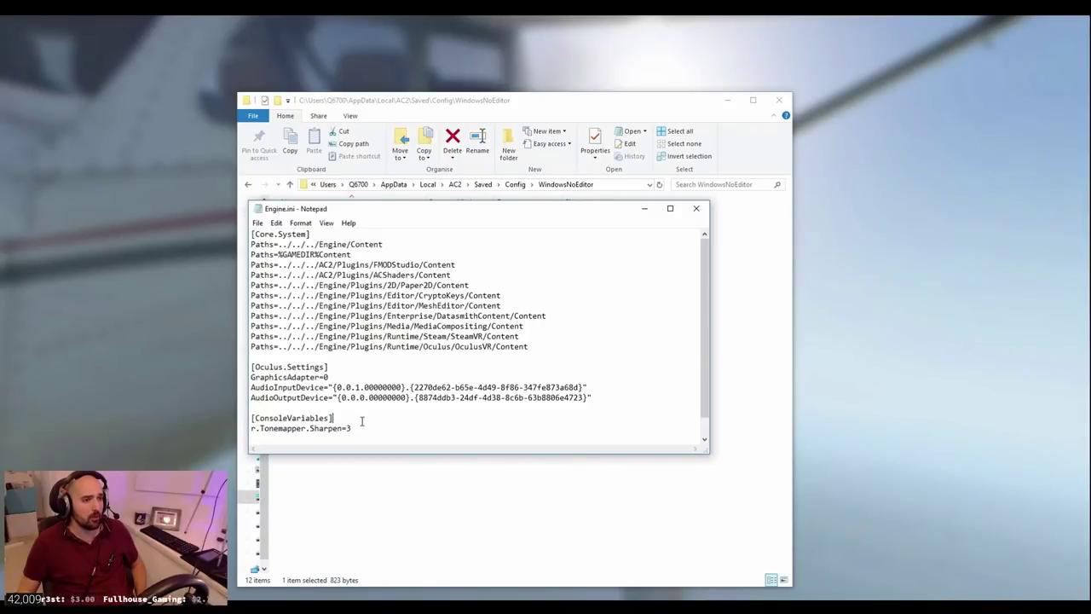
Set r.Tonemapper.Sharpen to 3 under [ConsoleVariables] and save Engine.ini.
{"action": "double_click", "coordinate": [363, 426]}
{"action": "left_click", "coordinate": [372, 428]}
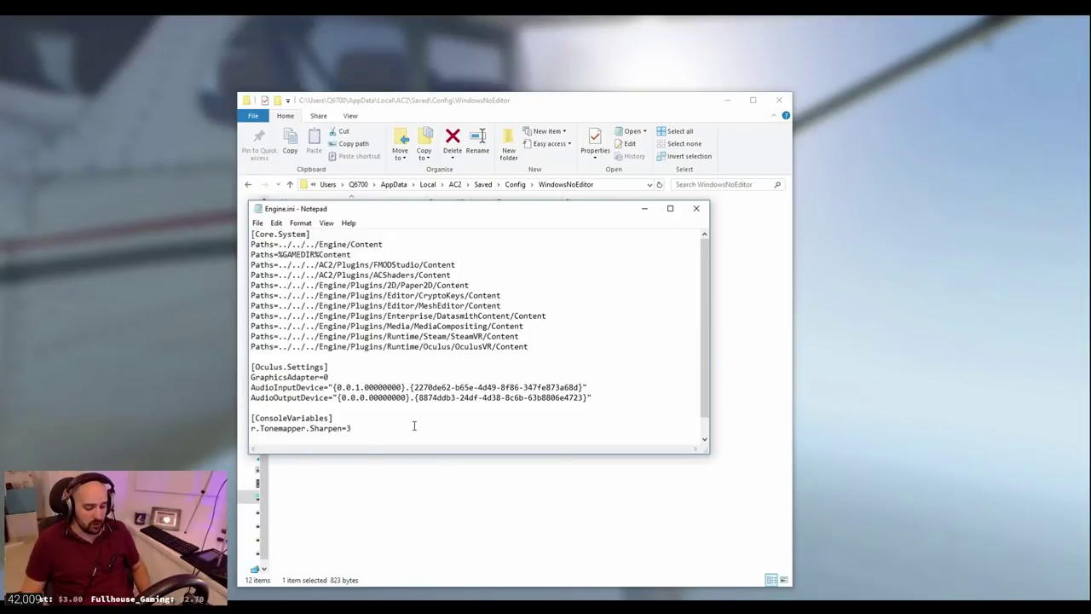
{"action": "key", "text": "BackSpace"}
{"action": "type", "text": "3"}
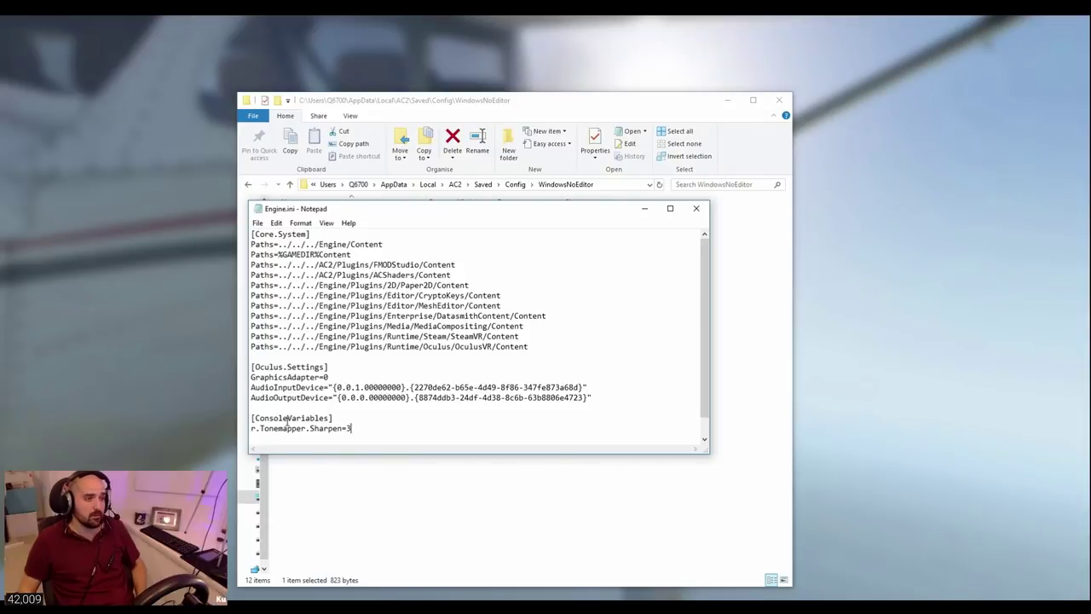
{"action": "left_click_drag", "start_coordinate": [351, 428], "coordinate": [245, 418]}
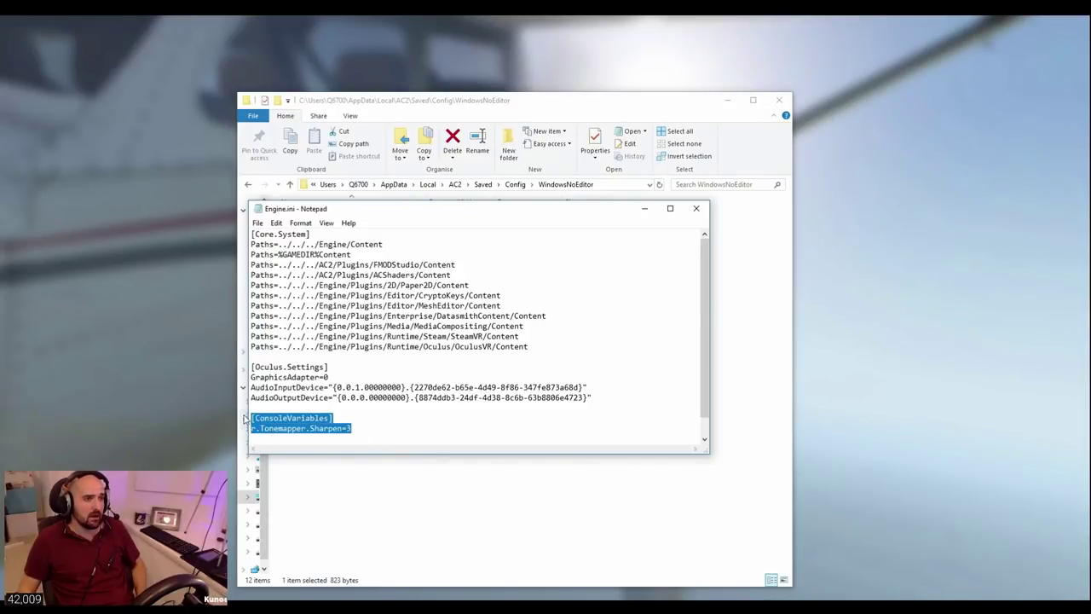
{"action": "left_click", "coordinate": [257, 223]}
{"action": "left_click", "coordinate": [271, 258]}
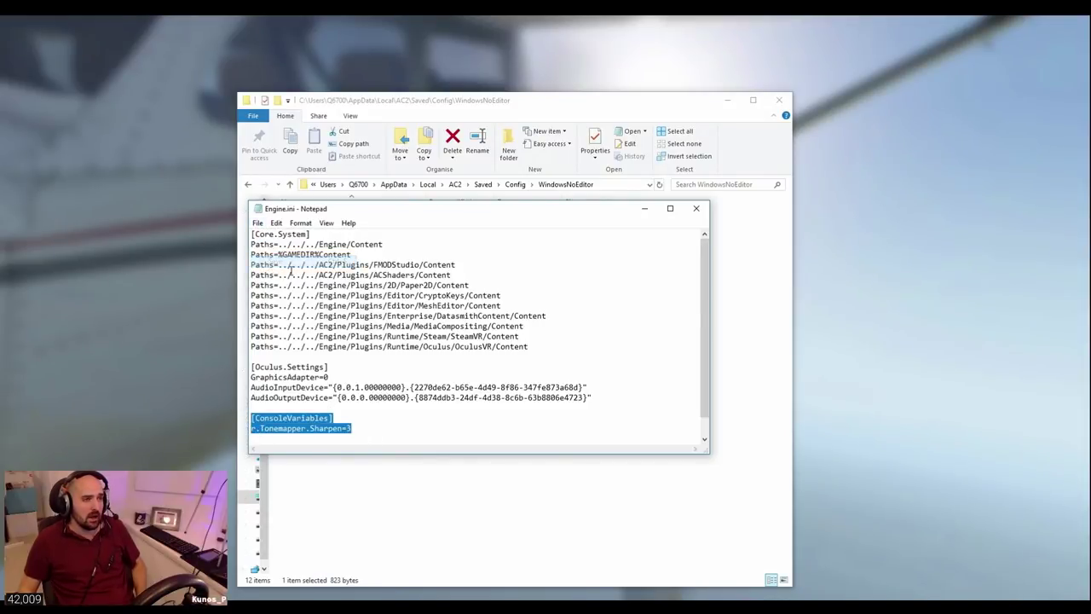
Close Engine.ini after reviewing the sharpening line, and close the WindowsNoEditor folder window.
{"action": "left_click", "coordinate": [547, 408]}
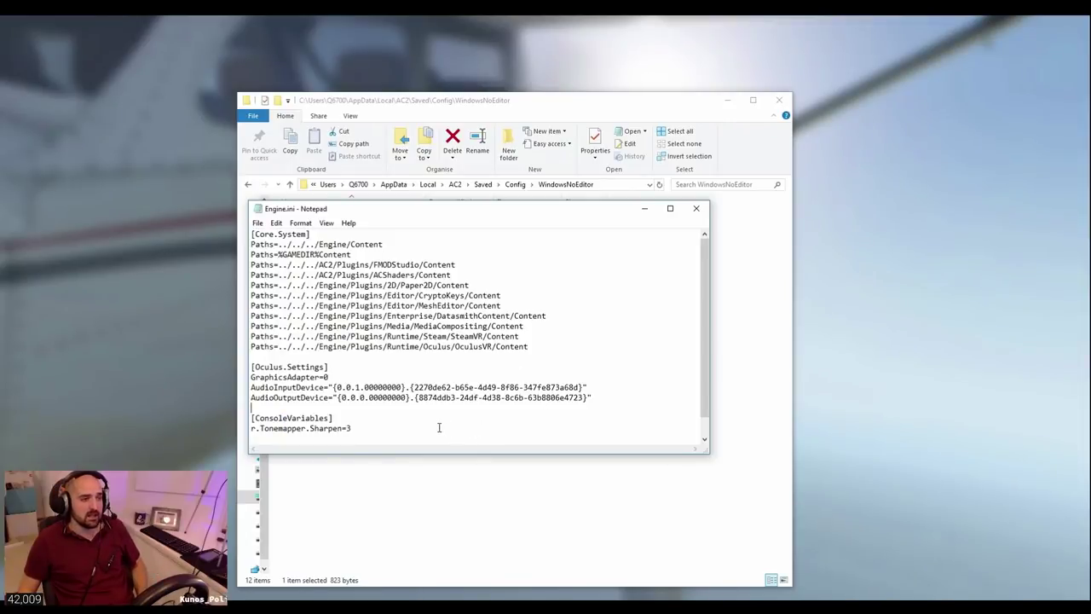
{"action": "left_click_drag", "start_coordinate": [406, 428], "coordinate": [331, 428]}
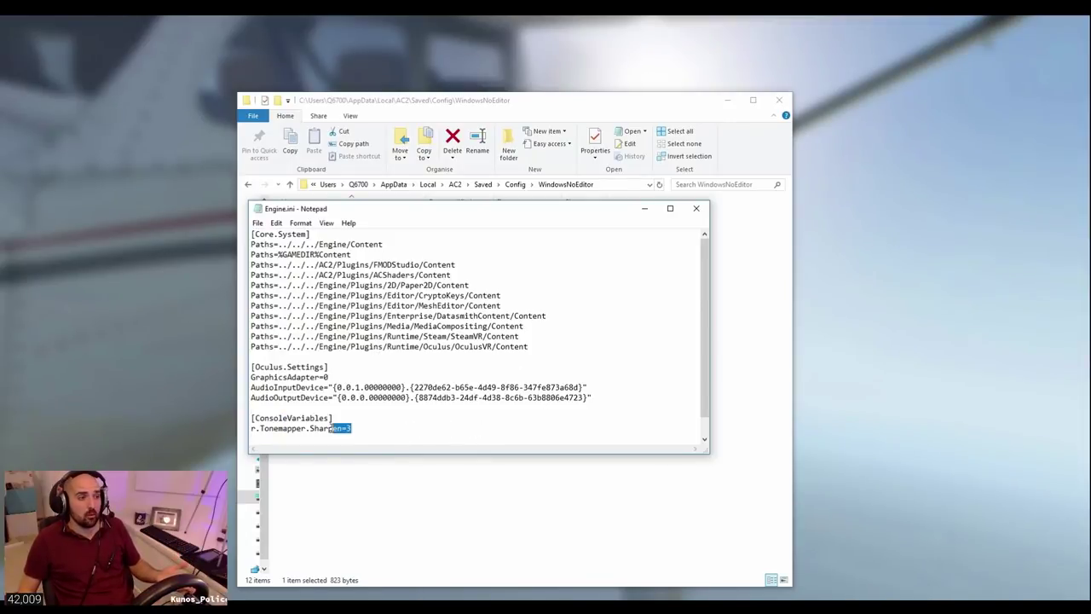
{"action": "left_click", "coordinate": [284, 442]}
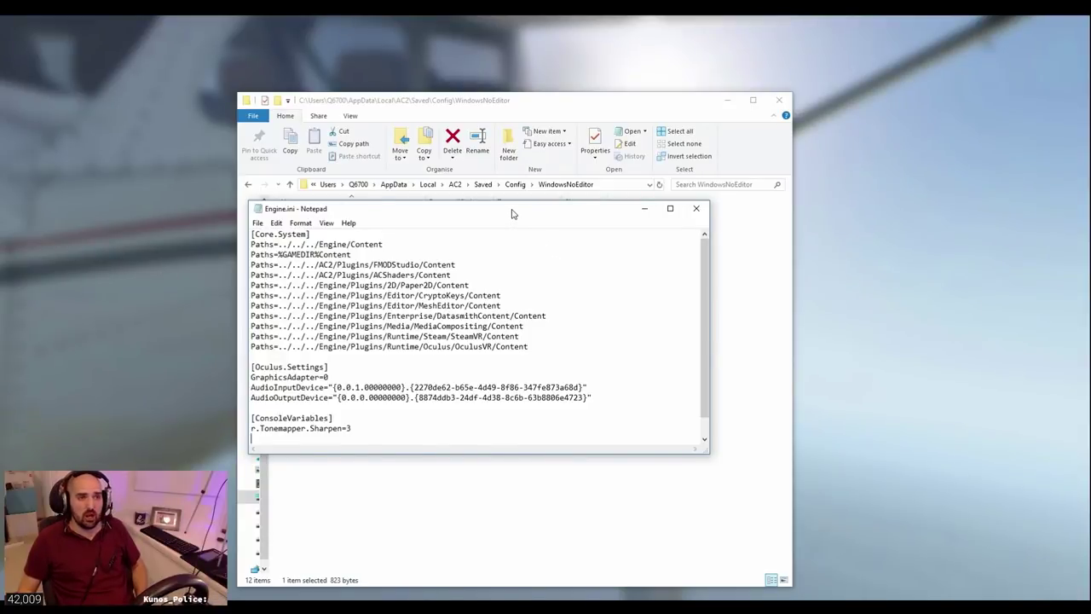
{"action": "left_click", "coordinate": [695, 208]}
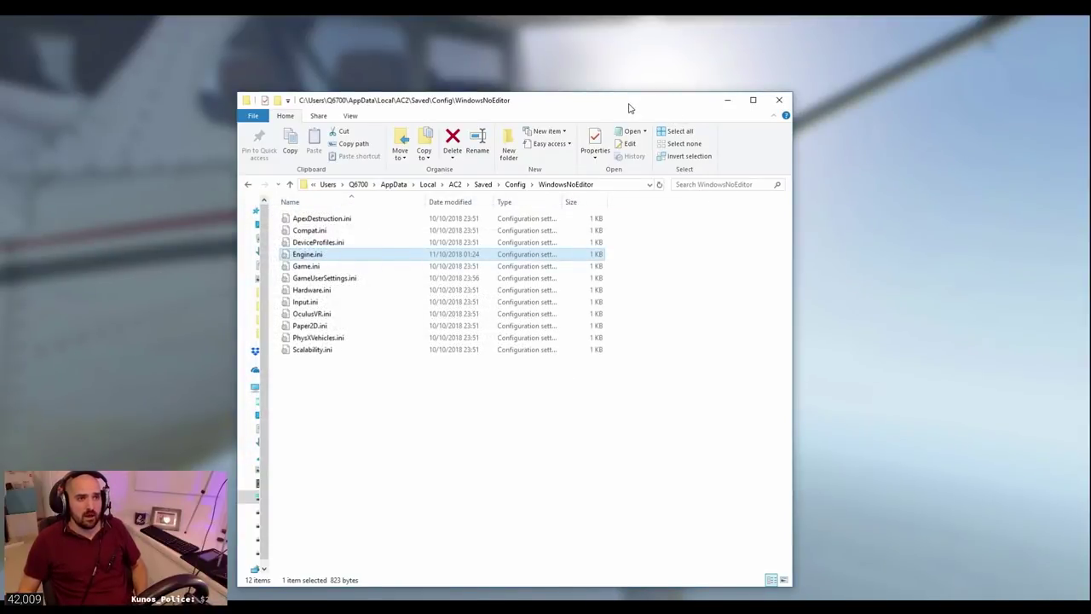
{"action": "left_click_drag", "start_coordinate": [629, 108], "coordinate": [608, 80]}
{"action": "left_click", "coordinate": [753, 73]}
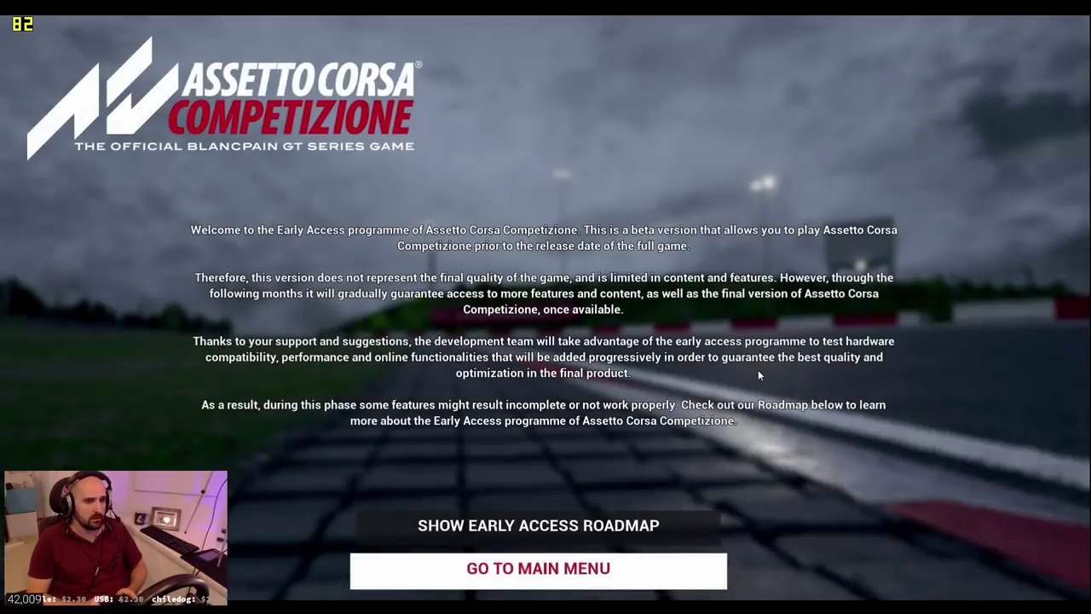
Continue from the welcome page to the main menu and open the controller settings in Options.
{"action": "key", "text": "Return"}
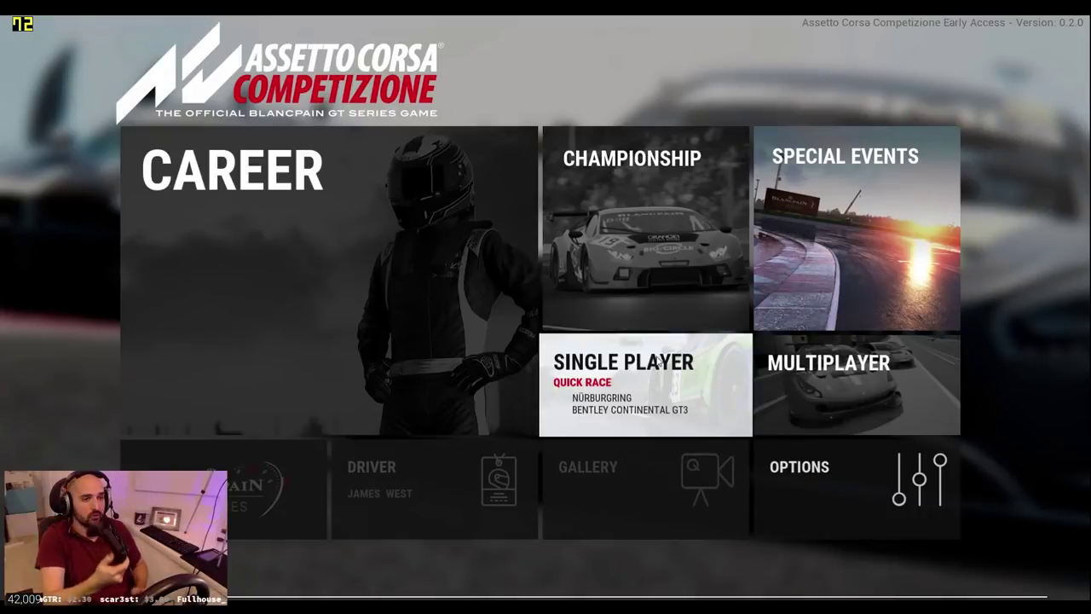
{"action": "left_click", "coordinate": [659, 364]}
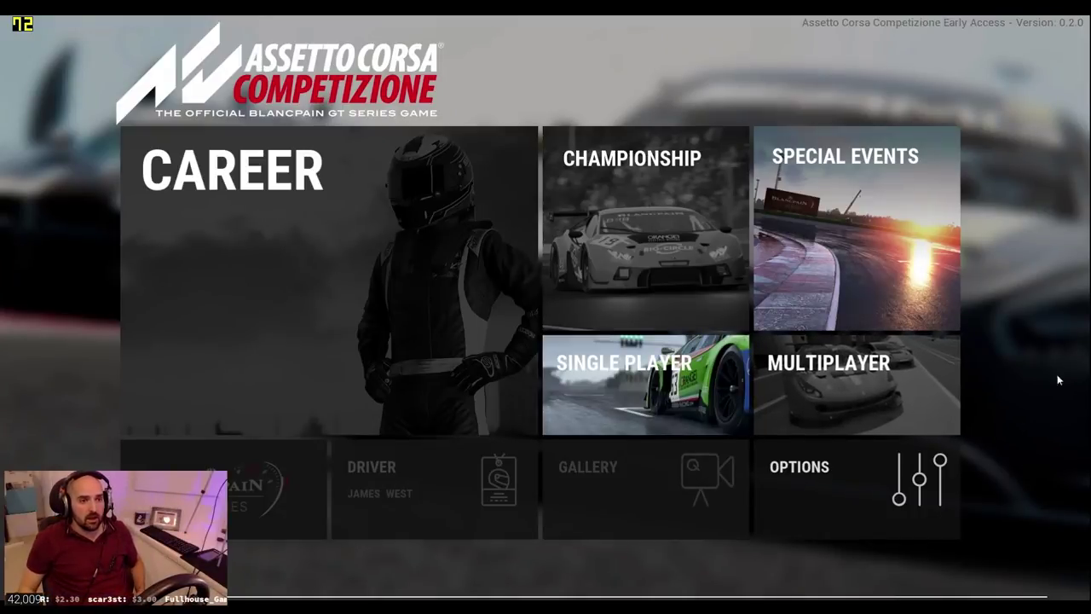
{"action": "left_click", "coordinate": [869, 474]}
{"action": "left_click", "coordinate": [637, 265]}
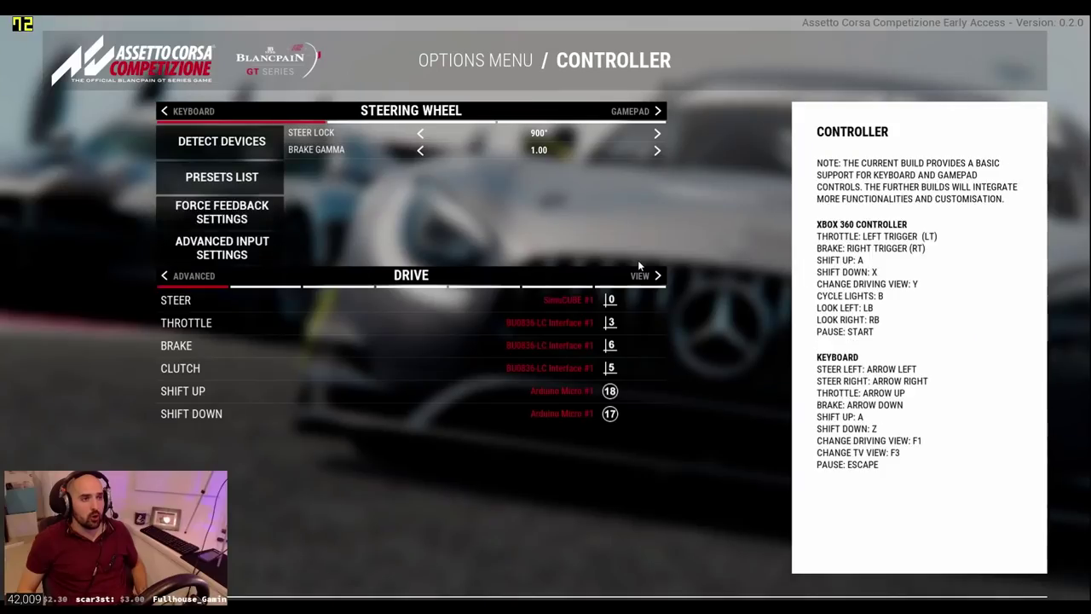
Examine the steering wheel's User Interface button bindings, then return to the Options page.
{"action": "left_click", "coordinate": [161, 280]}
{"action": "left_click", "coordinate": [162, 277]}
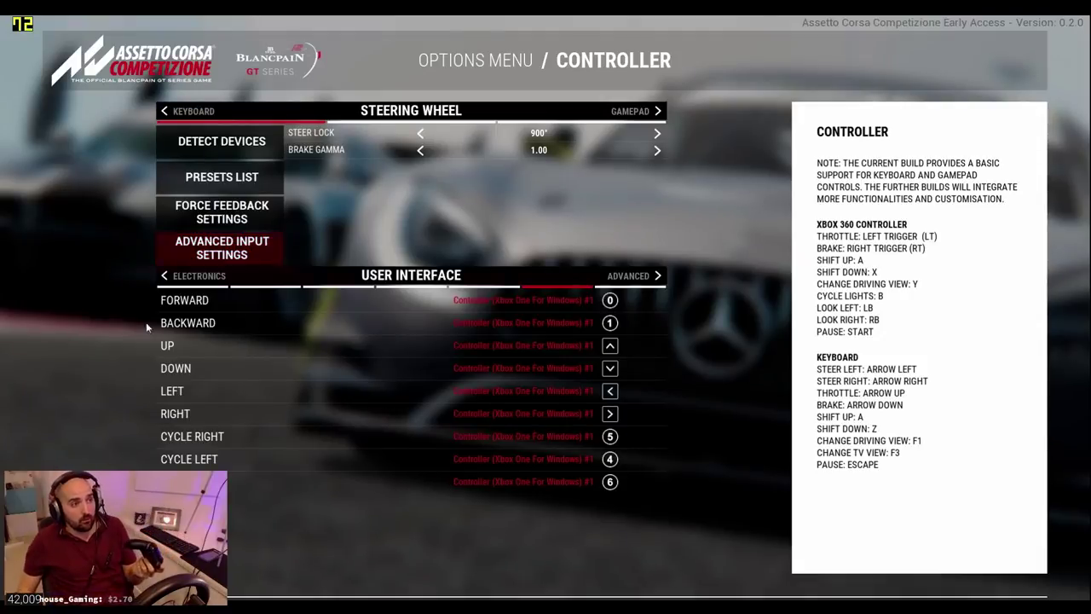
{"action": "mouse_move", "coordinate": [202, 305]}
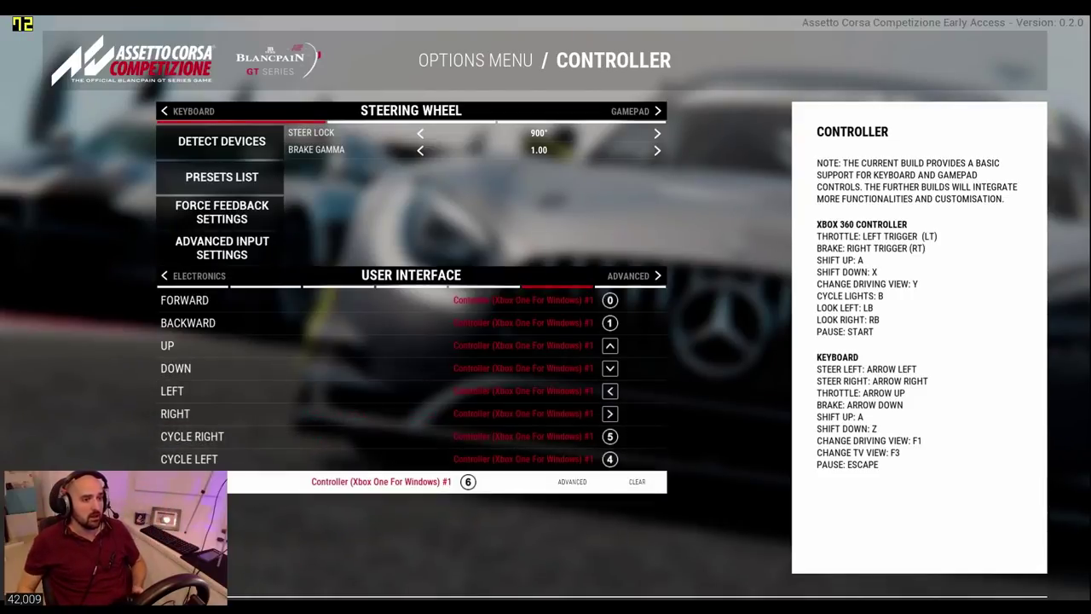
{"action": "key", "text": "Escape"}
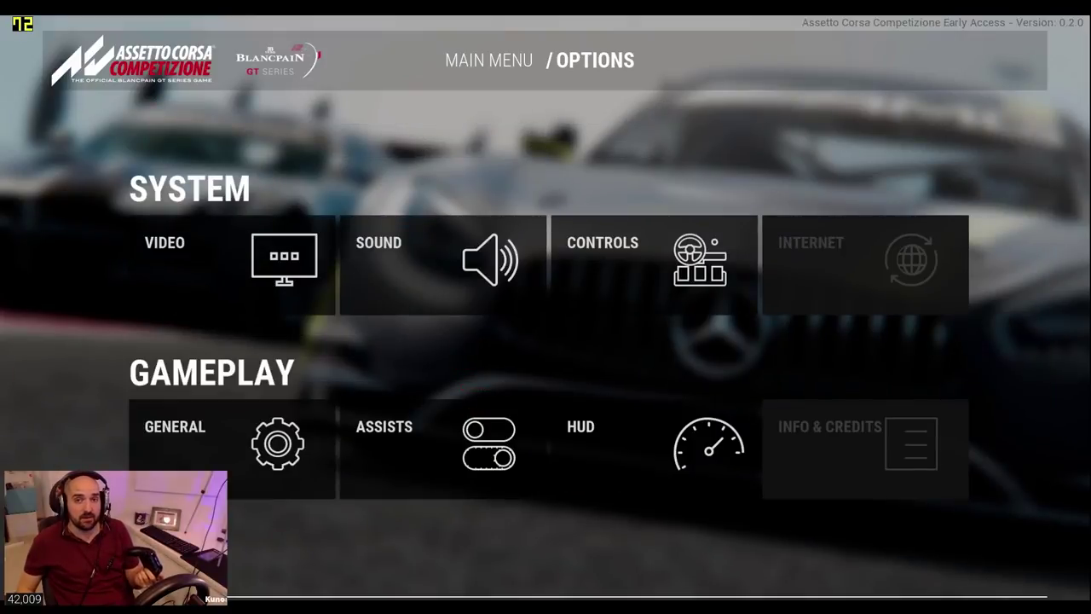
{"action": "key", "text": "Right"}
{"action": "key", "text": "Right"}
{"action": "key", "text": "Right"}
{"action": "key", "text": "Right"}
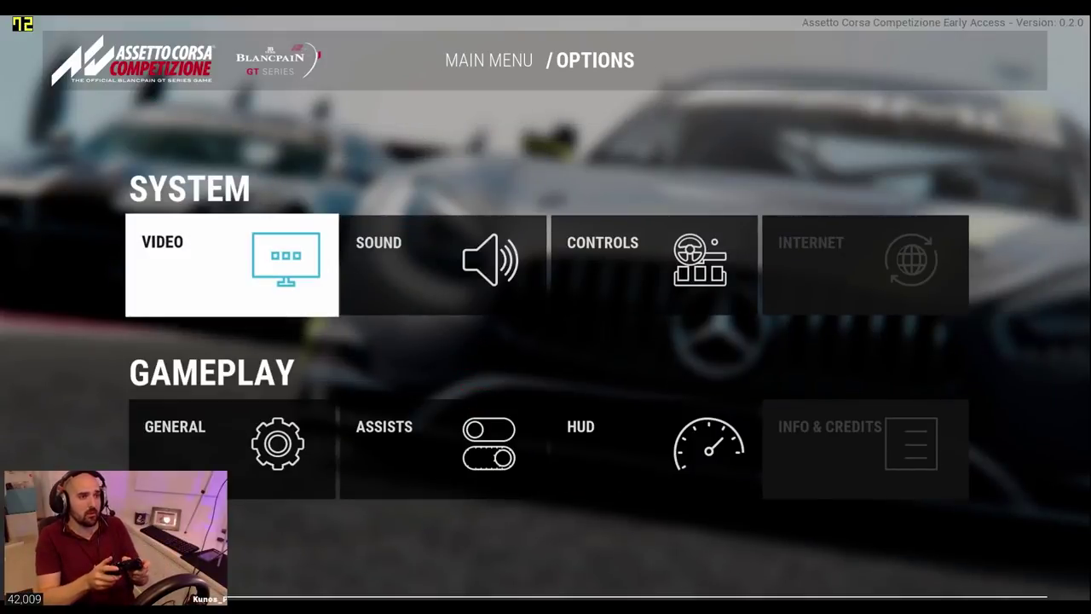
{"action": "key", "text": "Left"}
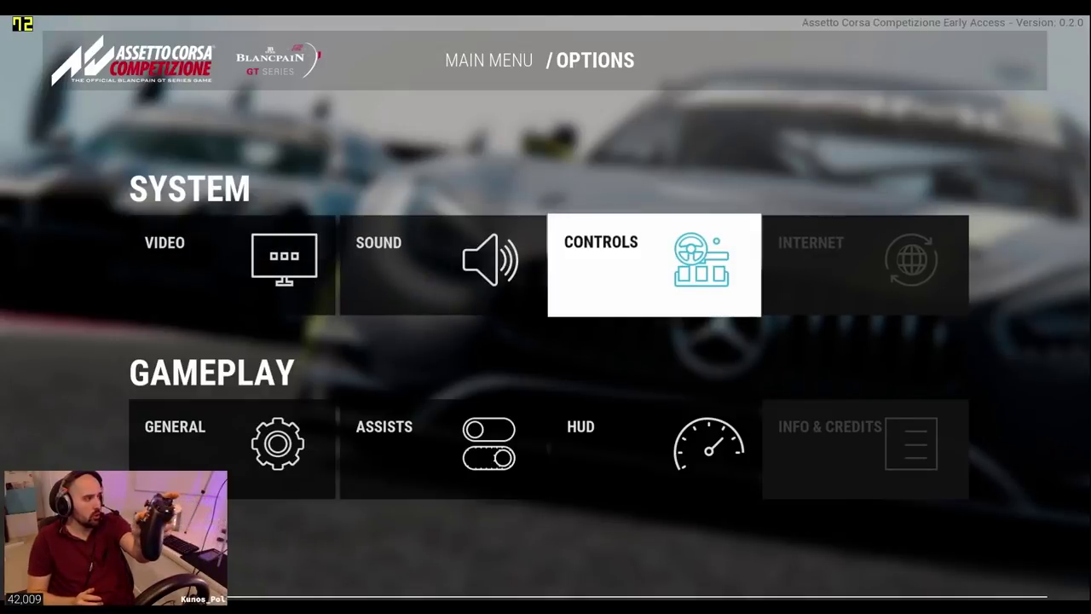
{"action": "key", "text": "Left"}
{"action": "key", "text": "Left"}
{"action": "key", "text": "Down"}
{"action": "key", "text": "Up"}
{"action": "key", "text": "Right"}
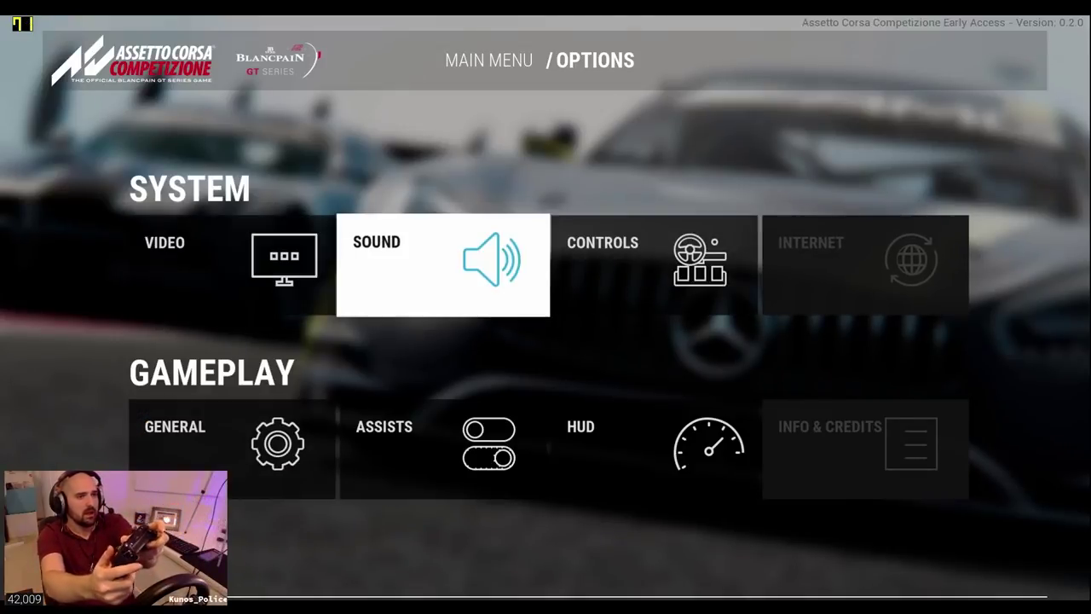
{"action": "key", "text": "Right"}
{"action": "key", "text": "Left"}
{"action": "key", "text": "Left"}
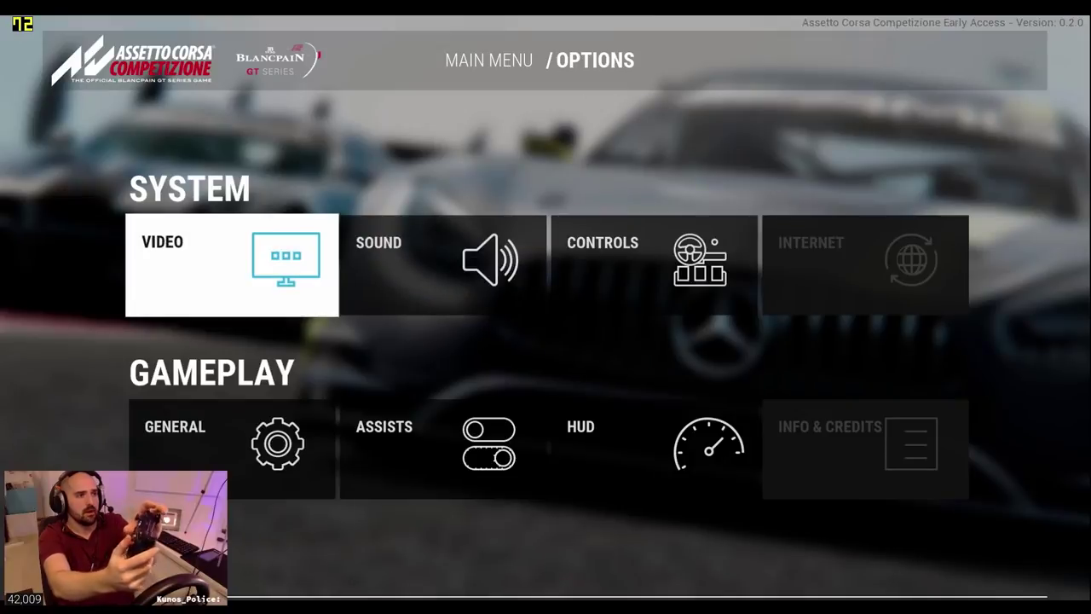
{"action": "key", "text": "Down"}
Return to the main menu and open the Single Player session page.
{"action": "key", "text": "Escape"}
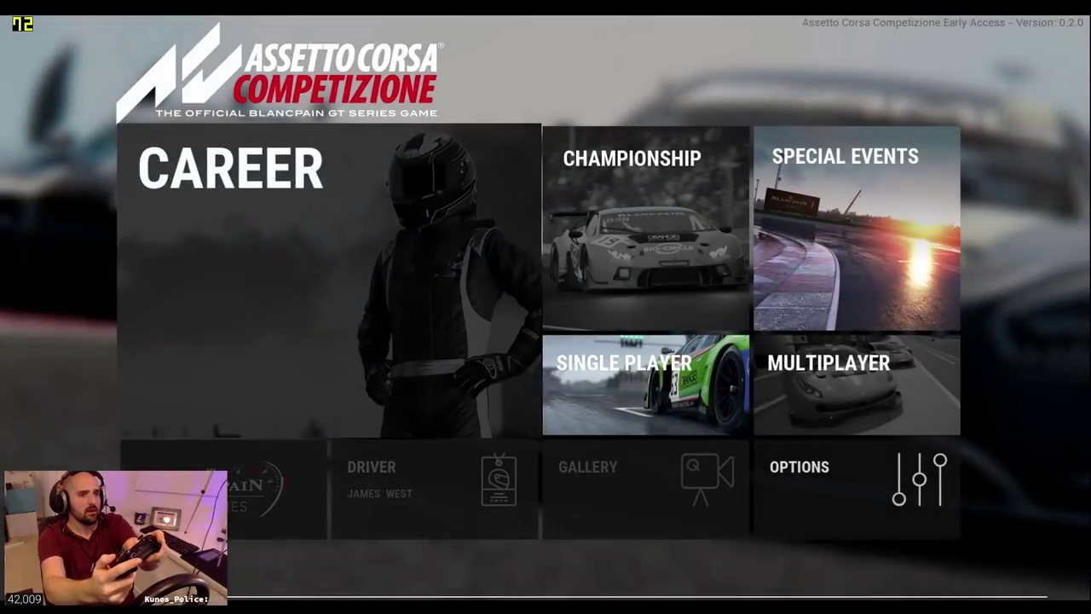
{"action": "key", "text": "Down"}
{"action": "key", "text": "Return"}
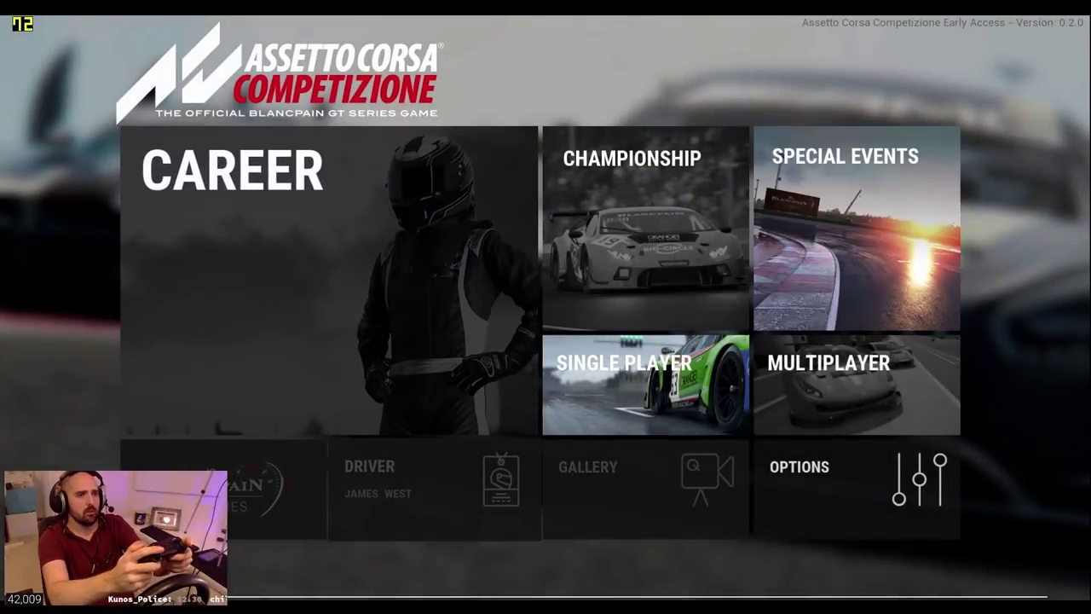
{"action": "key", "text": "Down"}
{"action": "key", "text": "Return"}
{"action": "key", "text": "Up"}
{"action": "key", "text": "Left"}
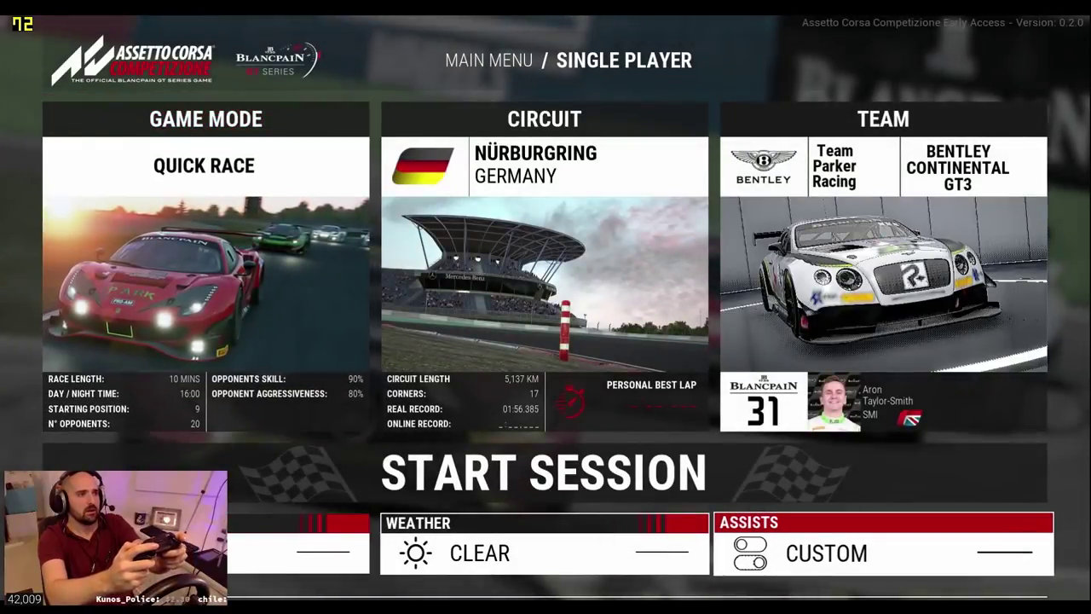
View the Game Mode settings, browse the available modes back to Quick Race, and return to the Single Player page.
{"action": "key", "text": "Left"}
{"action": "key", "text": "Up"}
{"action": "key", "text": "Up"}
{"action": "key", "text": "Left"}
{"action": "key", "text": "Return"}
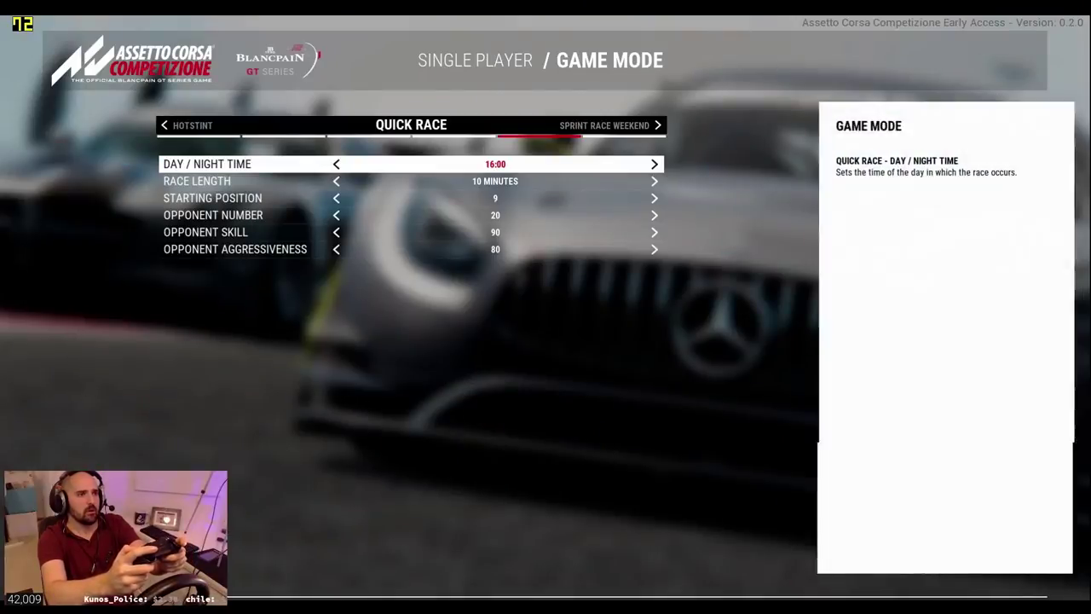
{"action": "key", "text": "Right"}
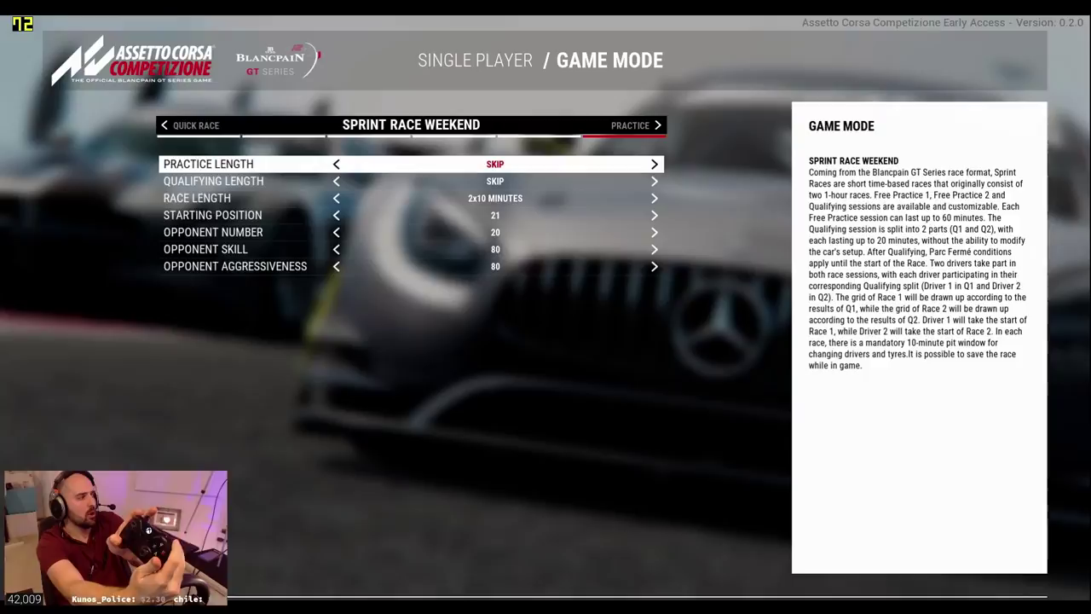
{"action": "key", "text": "Right"}
{"action": "key", "text": "Right"}
{"action": "key", "text": "Right"}
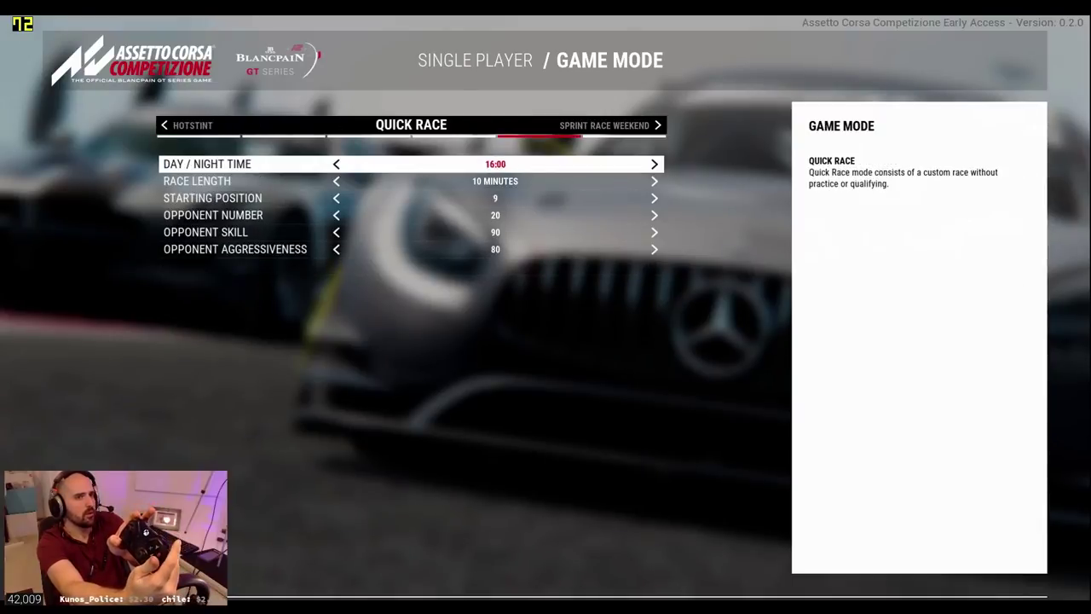
{"action": "key", "text": "Escape"}
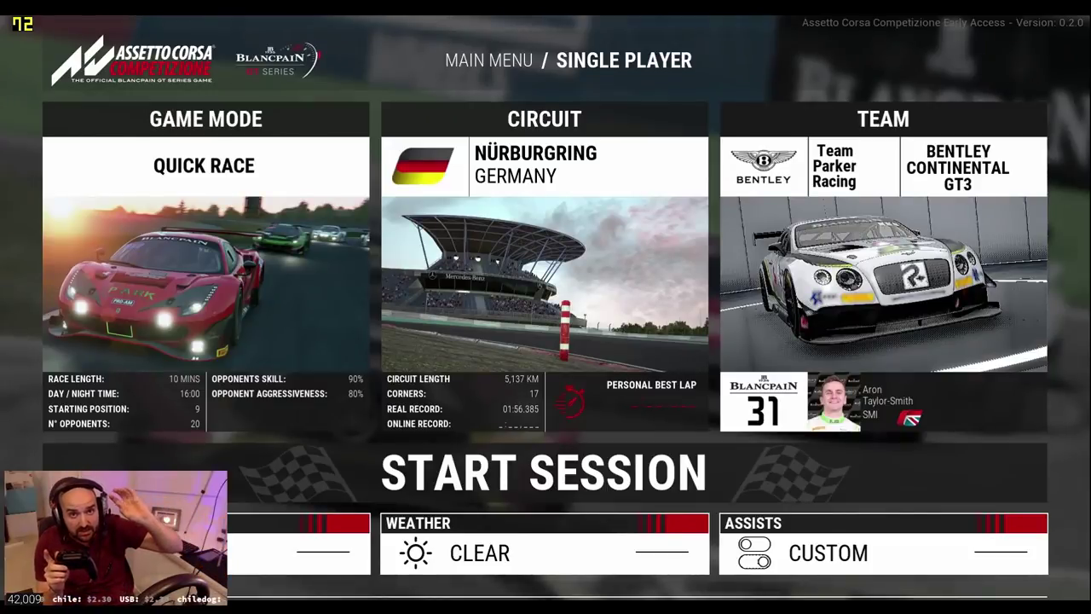
{"action": "key", "text": "Right"}
{"action": "key", "text": "Right"}
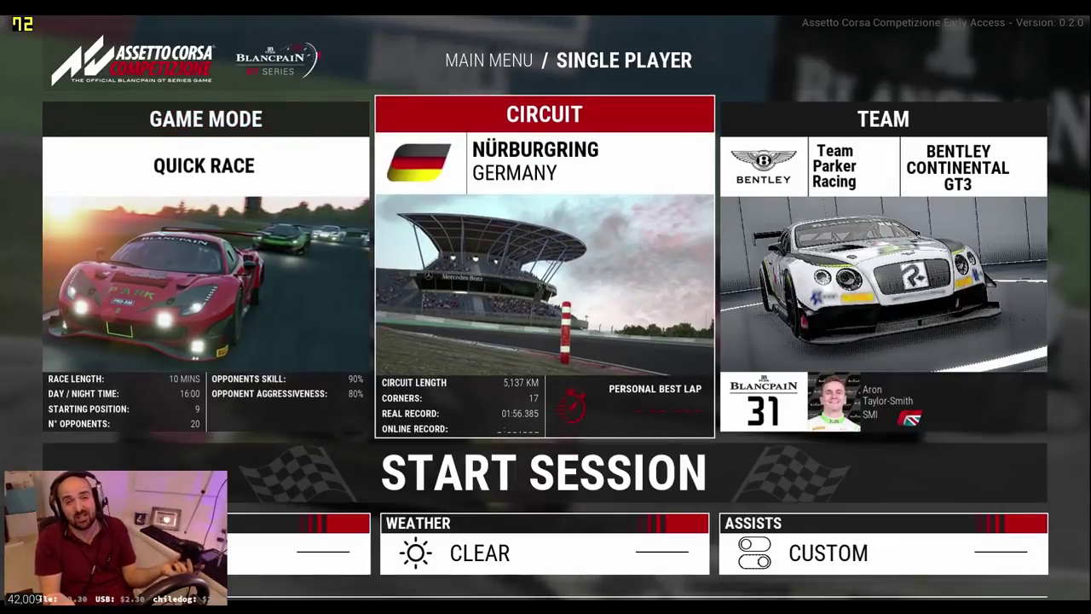
{"action": "key", "text": "Right"}
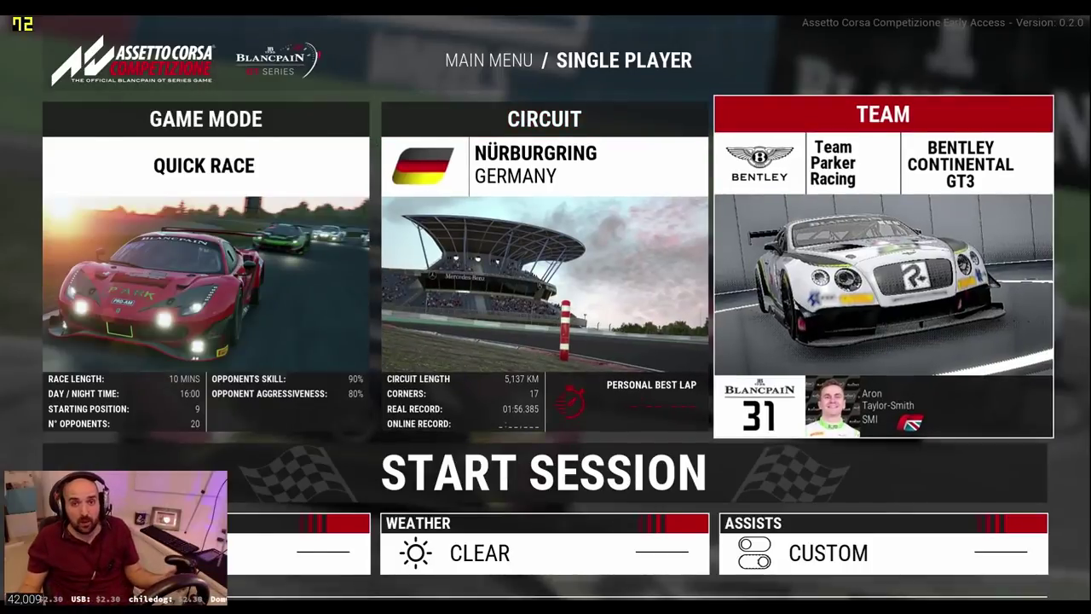
{"action": "key", "text": "Left"}
{"action": "key", "text": "Left"}
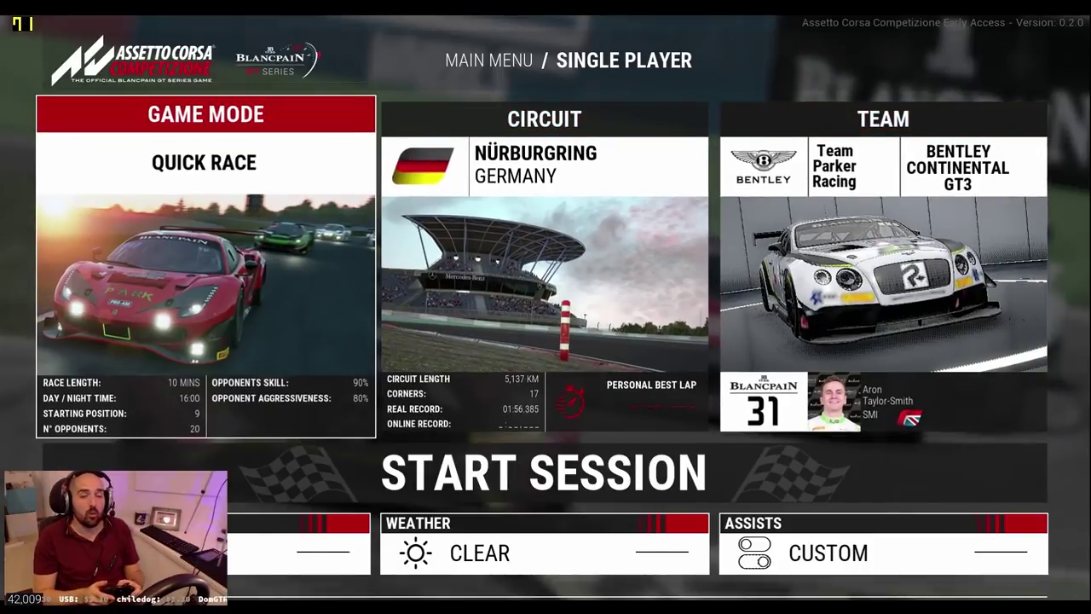
{"action": "key", "text": "Right"}
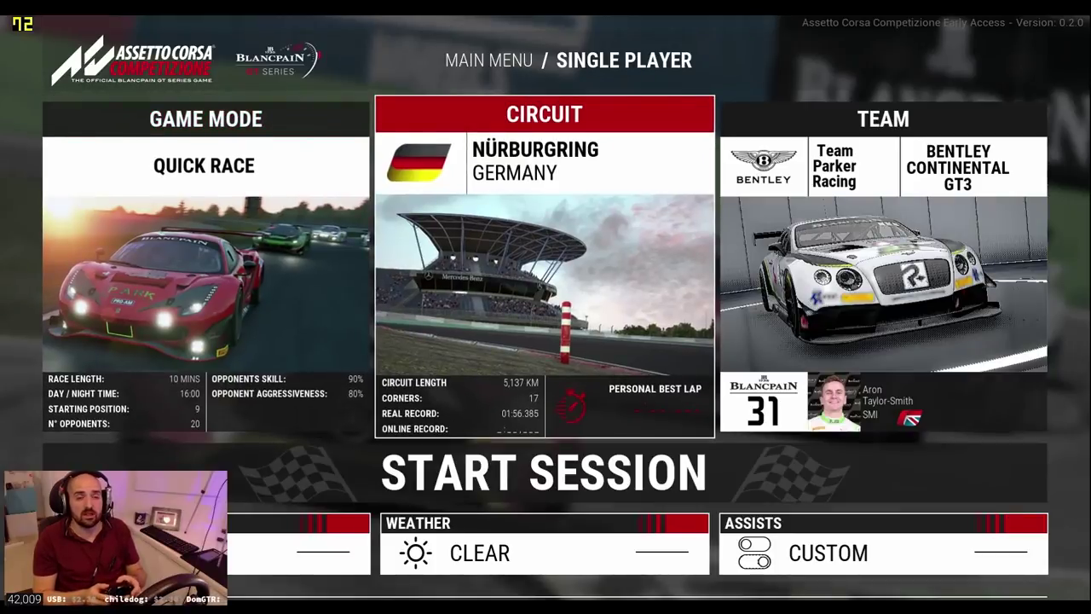
{"action": "key", "text": "Down"}
{"action": "key", "text": "Up"}
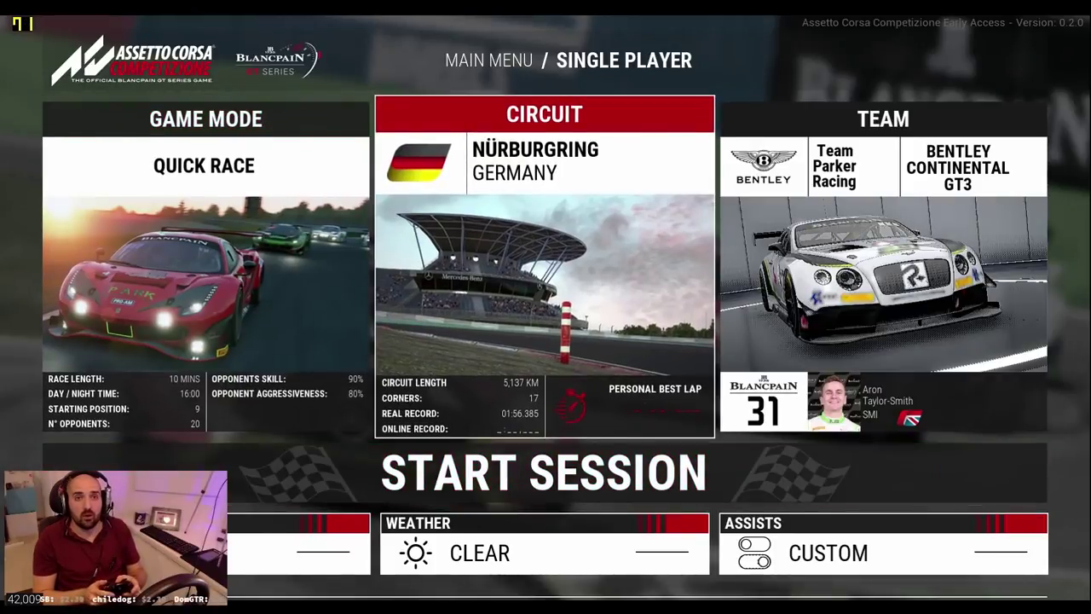
{"action": "key", "text": "Down"}
{"action": "key", "text": "Up"}
{"action": "key", "text": "Right"}
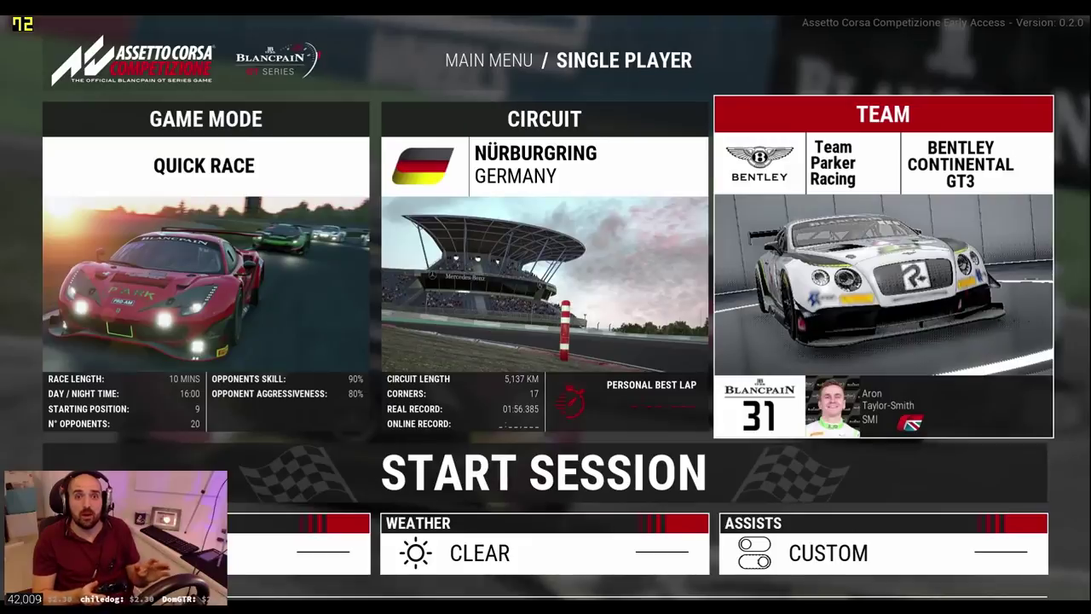
{"action": "key", "text": "Left"}
{"action": "key", "text": "Down"}
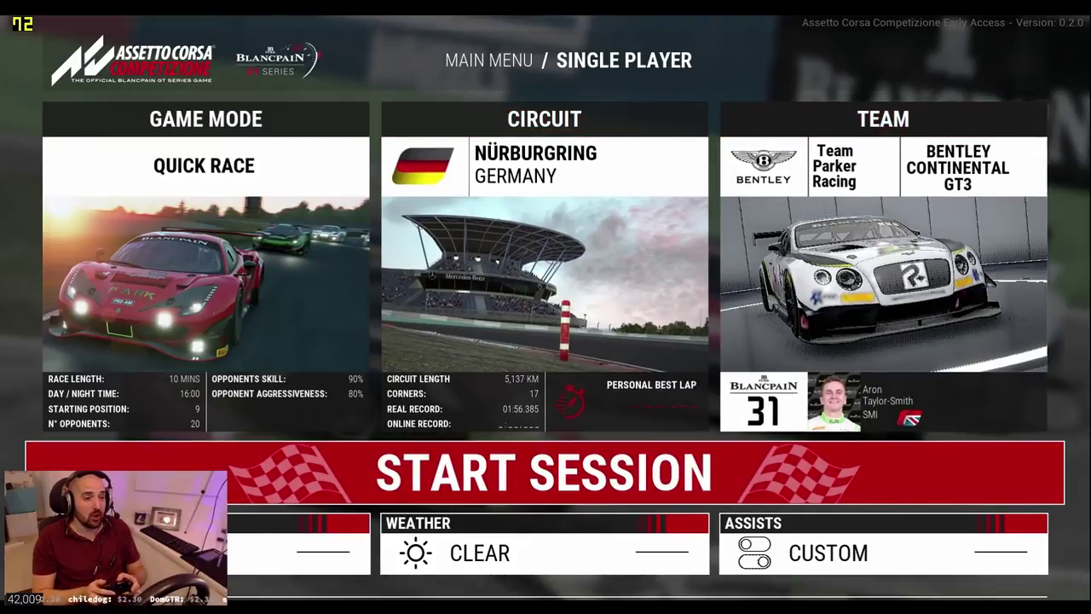
Leave the Single Player page and open the Video options from the main menu's Options page.
{"action": "key", "text": "Escape"}
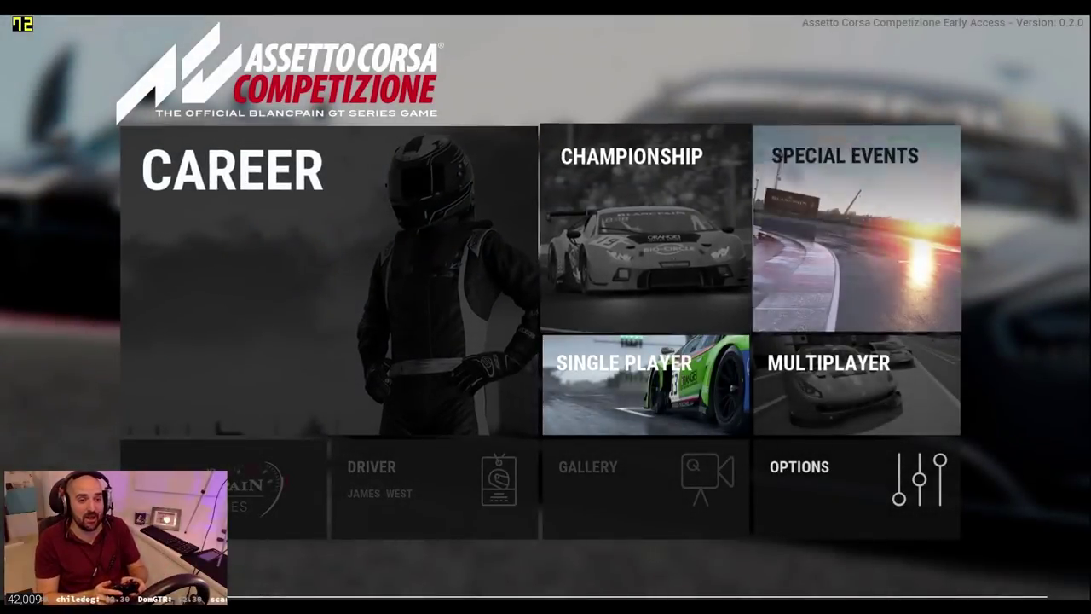
{"action": "key", "text": "Down"}
{"action": "key", "text": "Return"}
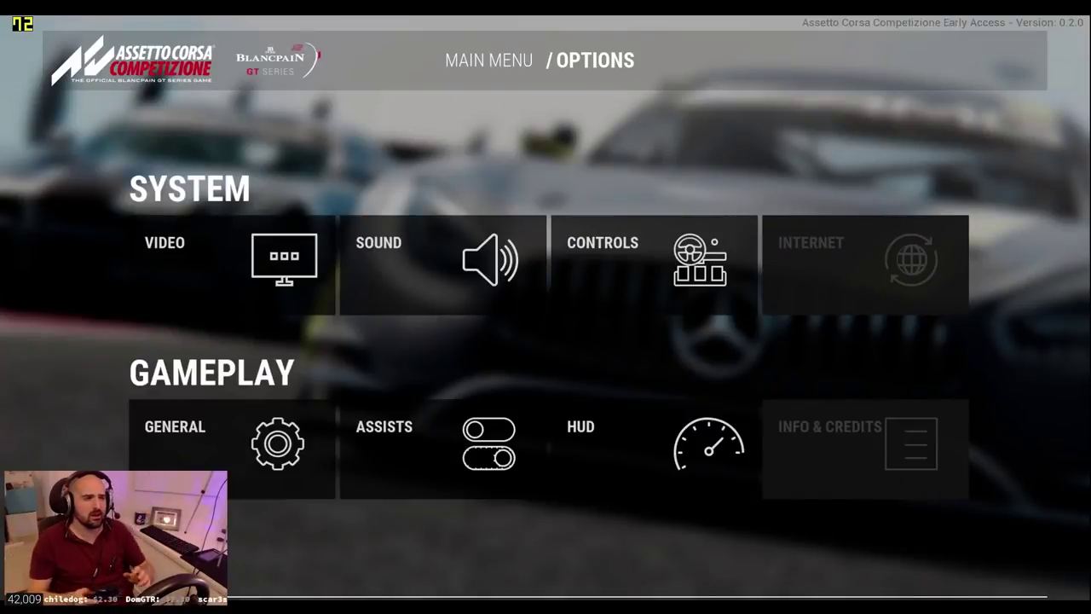
{"action": "key", "text": "Right"}
{"action": "key", "text": "Left"}
{"action": "key", "text": "Return"}
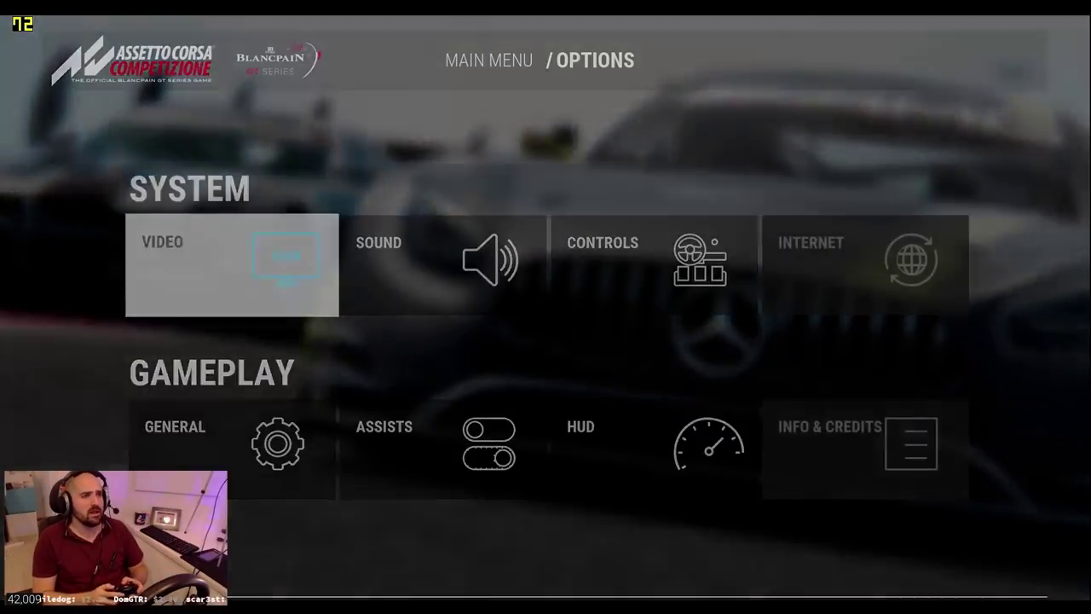
Review the Fullscreen, V-Sync, Resolution Scale and View Distance video settings.
{"action": "key", "text": "Down"}
{"action": "key", "text": "Down"}
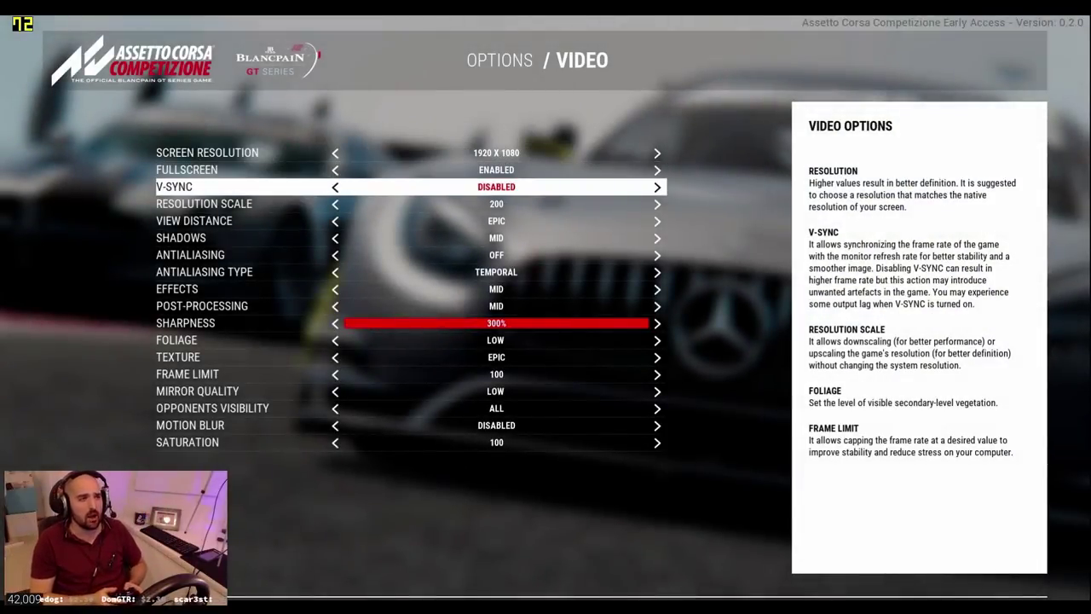
{"action": "key", "text": "Up"}
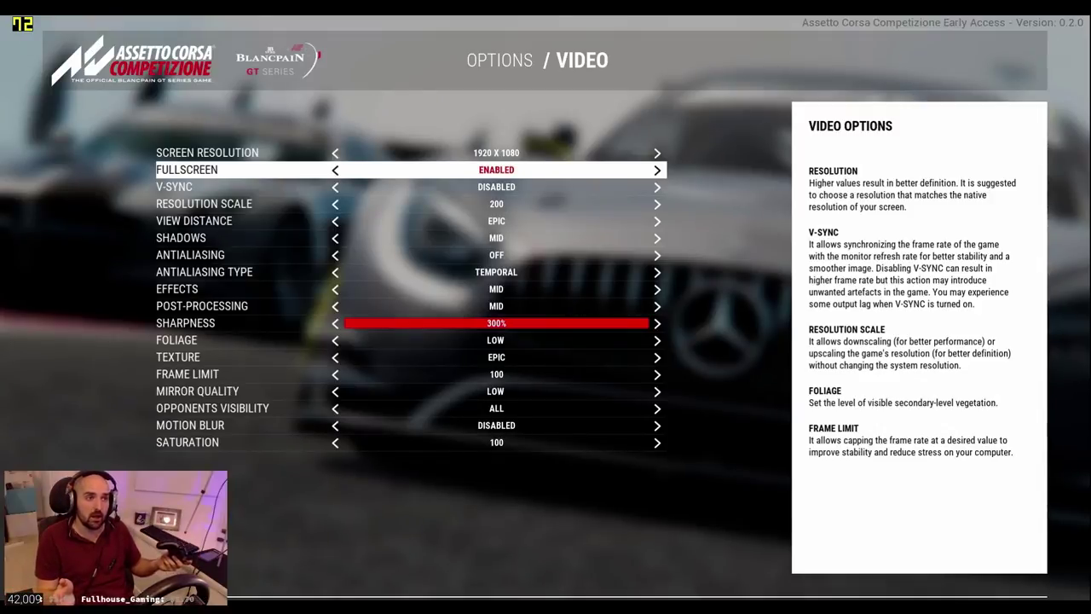
{"action": "key", "text": "Right"}
{"action": "key", "text": "Right"}
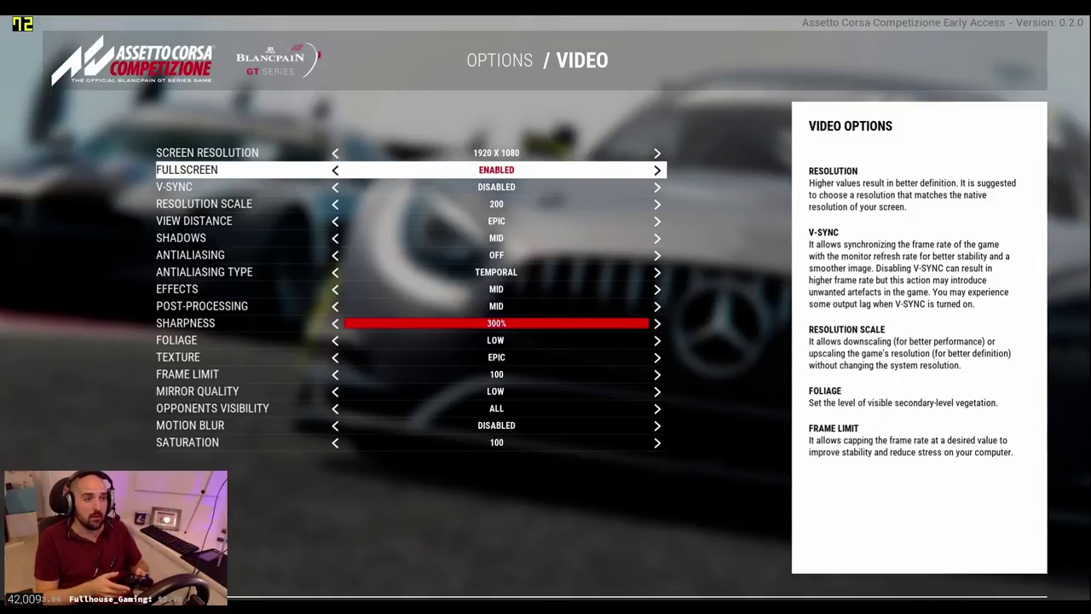
{"action": "key", "text": "Down"}
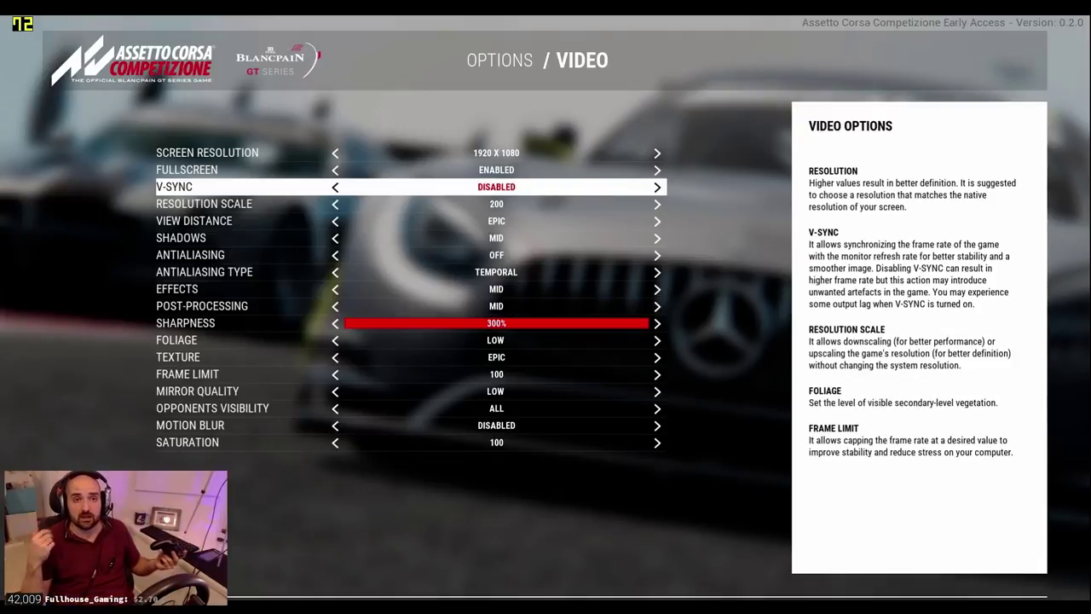
{"action": "key", "text": "Down"}
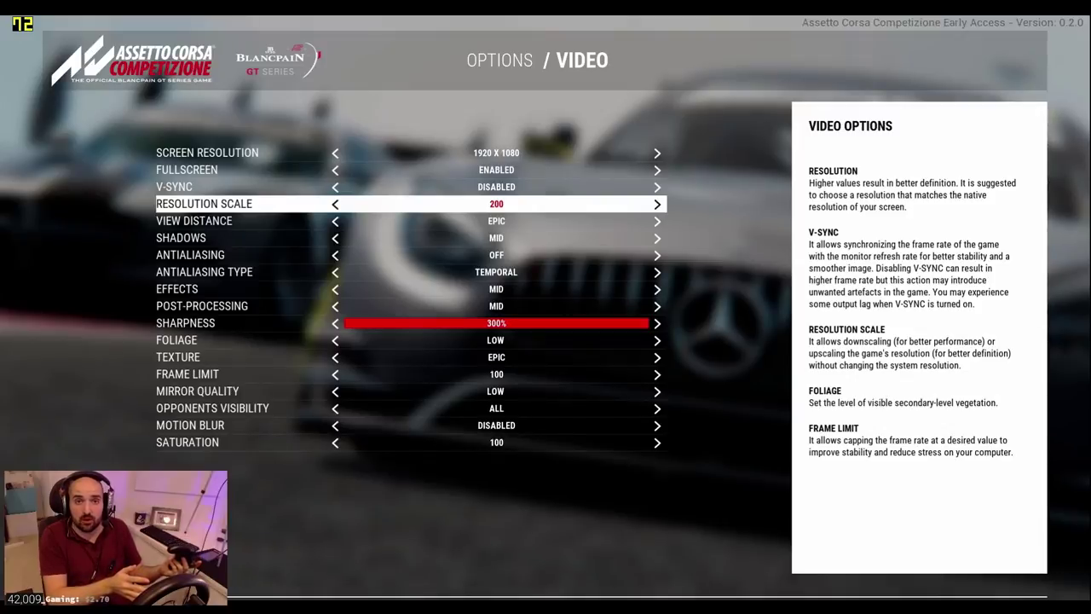
{"action": "key", "text": "Down"}
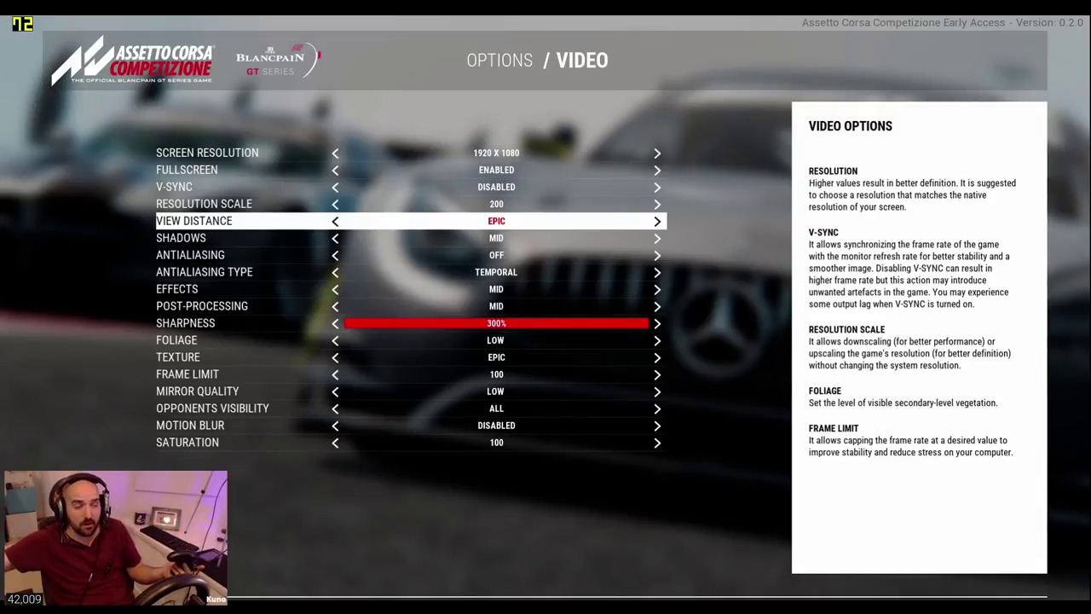
Examine how the Resolution Scale, View Distance, Shadows, Antialiasing and Antialiasing Type are configured.
{"action": "left_click", "coordinate": [204, 204]}
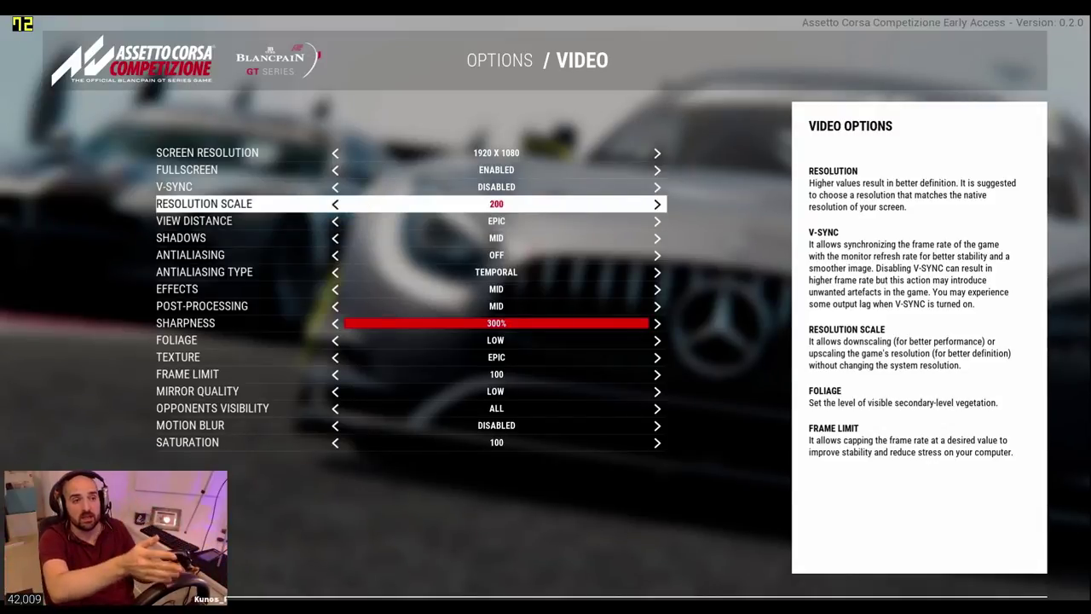
{"action": "left_click", "coordinate": [194, 221]}
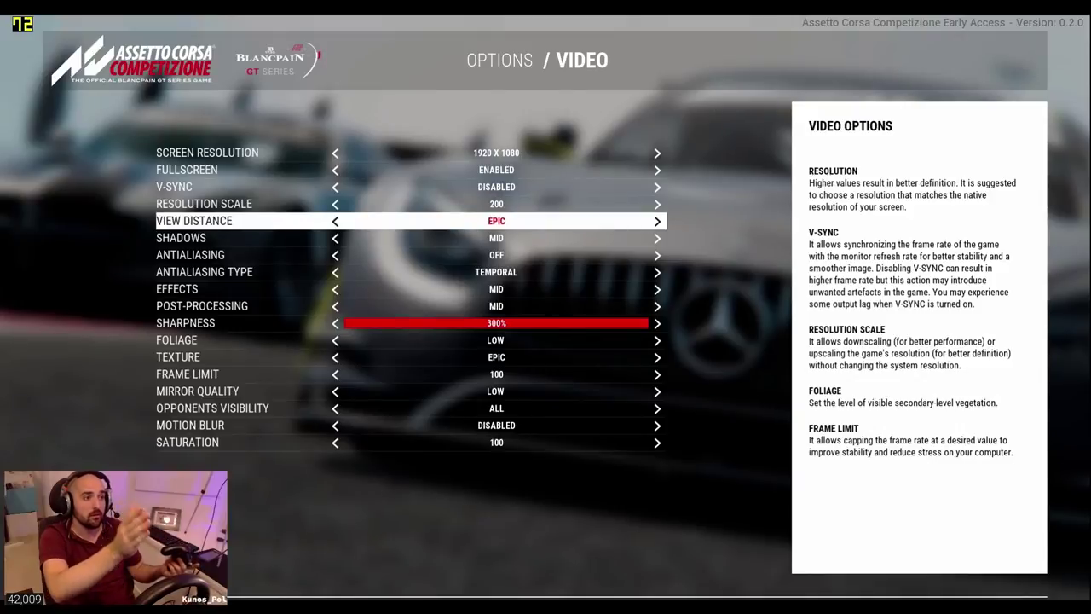
{"action": "left_click", "coordinate": [181, 237]}
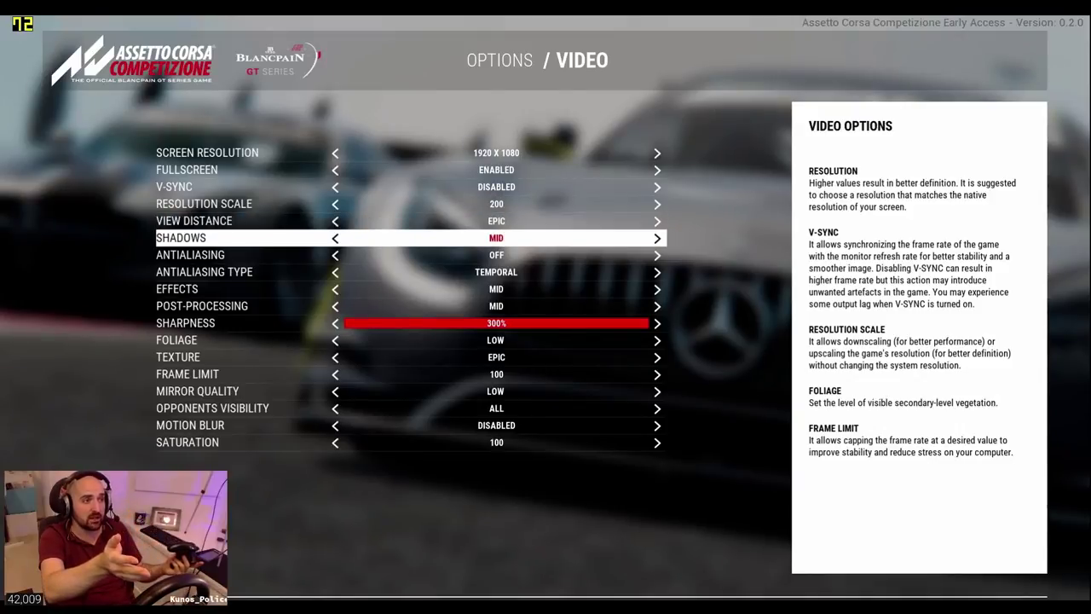
{"action": "left_click", "coordinate": [190, 255]}
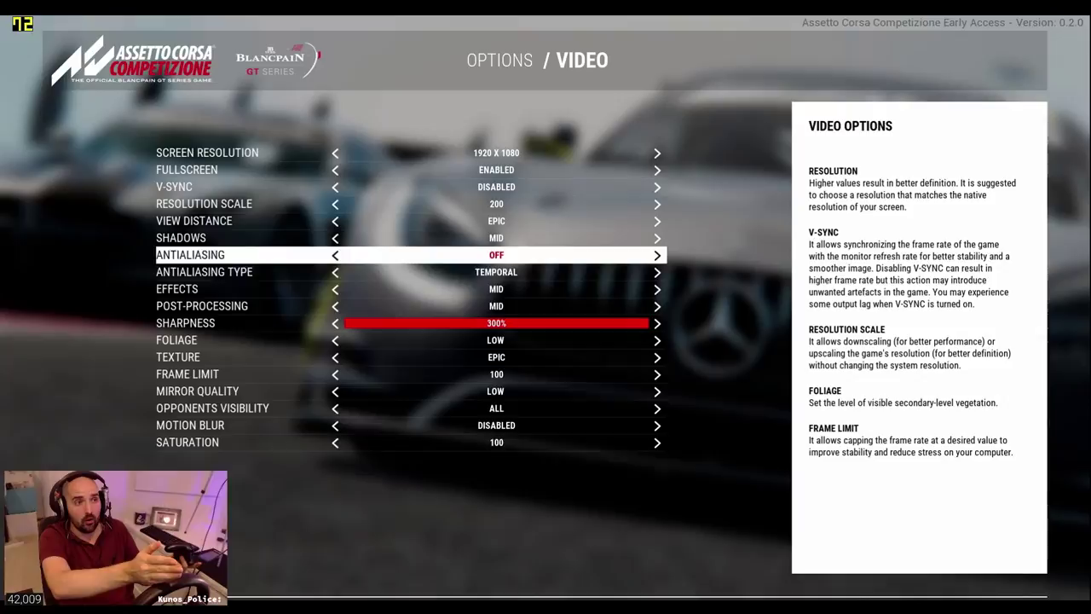
{"action": "left_click", "coordinate": [204, 272]}
{"action": "left_click", "coordinate": [190, 255]}
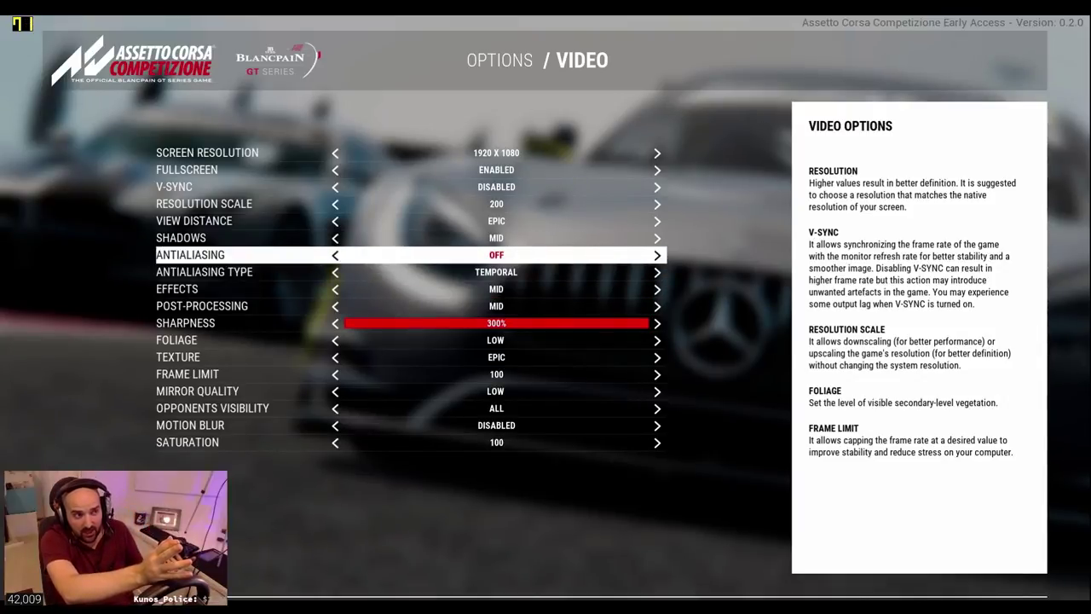
{"action": "left_click", "coordinate": [204, 272]}
{"action": "left_click", "coordinate": [181, 238]}
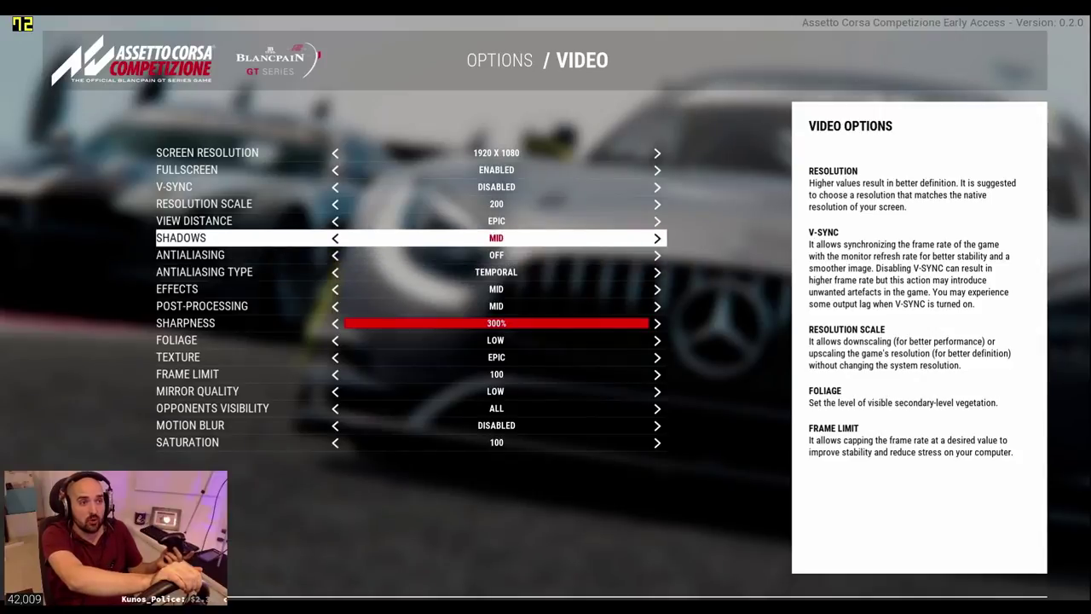
Try lower Resolution Scale values down to 70, and restore the scale to 200.
{"action": "left_click", "coordinate": [335, 204]}
{"action": "key", "text": "Left"}
{"action": "key", "text": "Left"}
{"action": "key", "text": "Left"}
{"action": "key", "text": "Left"}
{"action": "key", "text": "Left"}
{"action": "key", "text": "Left"}
{"action": "key", "text": "Left"}
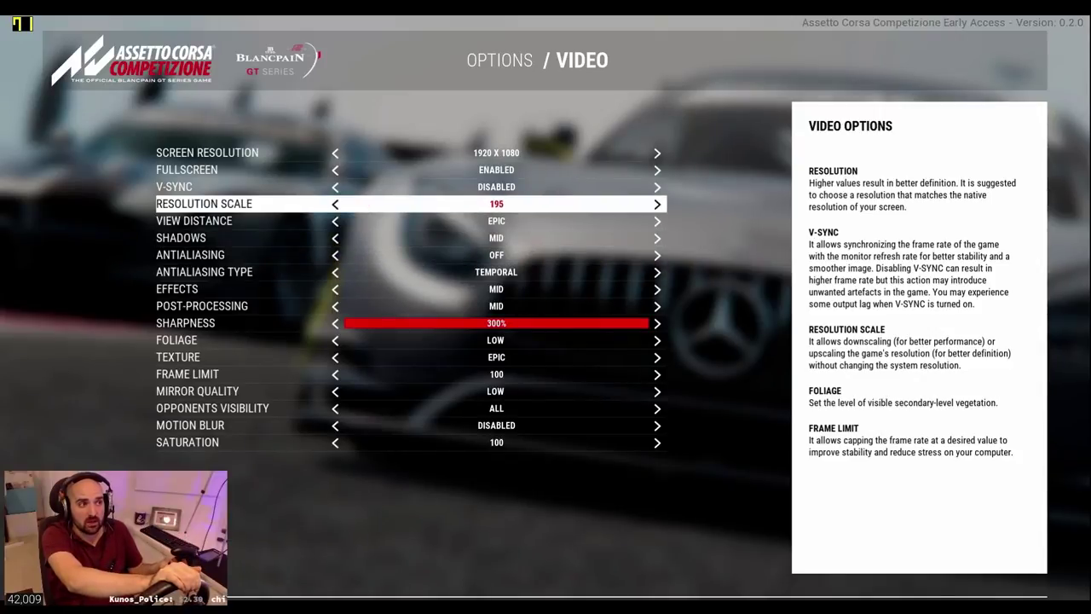
{"action": "key", "text": "Right"}
{"action": "key", "text": "Right"}
{"action": "key", "text": "Right"}
{"action": "key", "text": "Right"}
{"action": "key", "text": "Right"}
{"action": "key", "text": "Right"}
{"action": "key", "text": "Right"}
{"action": "key", "text": "Right"}
{"action": "key", "text": "Right"}
{"action": "key", "text": "Right"}
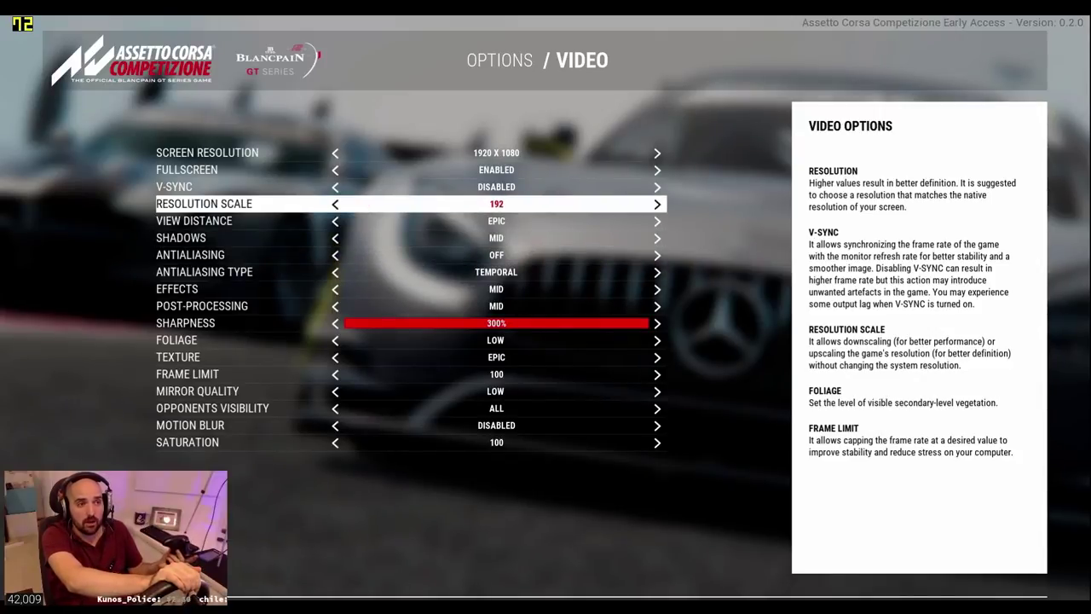
{"action": "key", "text": "Left"}
{"action": "key", "text": "Left"}
{"action": "key", "text": "Left"}
{"action": "key", "text": "Left"}
{"action": "key", "text": "Left"}
{"action": "key", "text": "Left"}
{"action": "key", "text": "Left"}
{"action": "key", "text": "Left"}
{"action": "key", "text": "Left"}
{"action": "key", "text": "Left"}
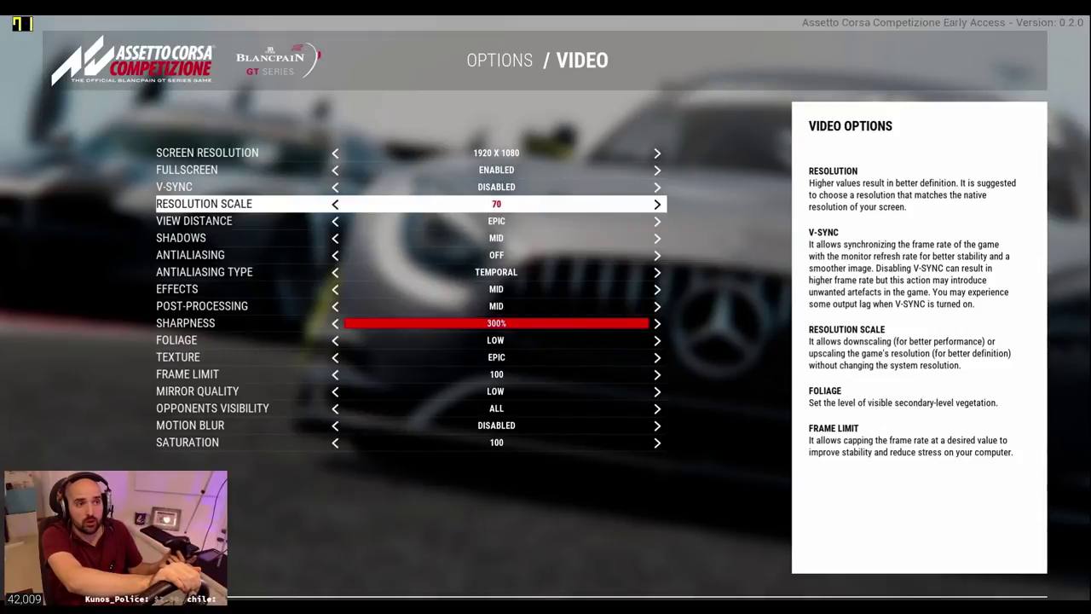
{"action": "key", "text": "Left"}
{"action": "key", "text": "Left"}
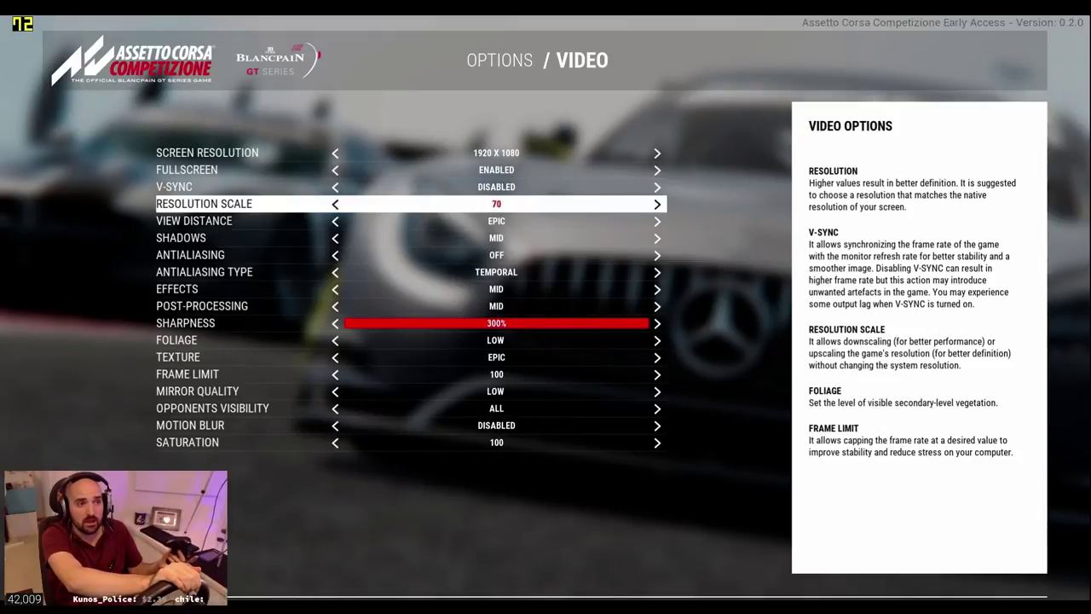
Cycle the Antialiasing Type through FXAA back to Temporal and set Antialiasing to Epic.
{"action": "key", "text": "Down"}
{"action": "key", "text": "Down"}
{"action": "key", "text": "Down"}
{"action": "key", "text": "Down"}
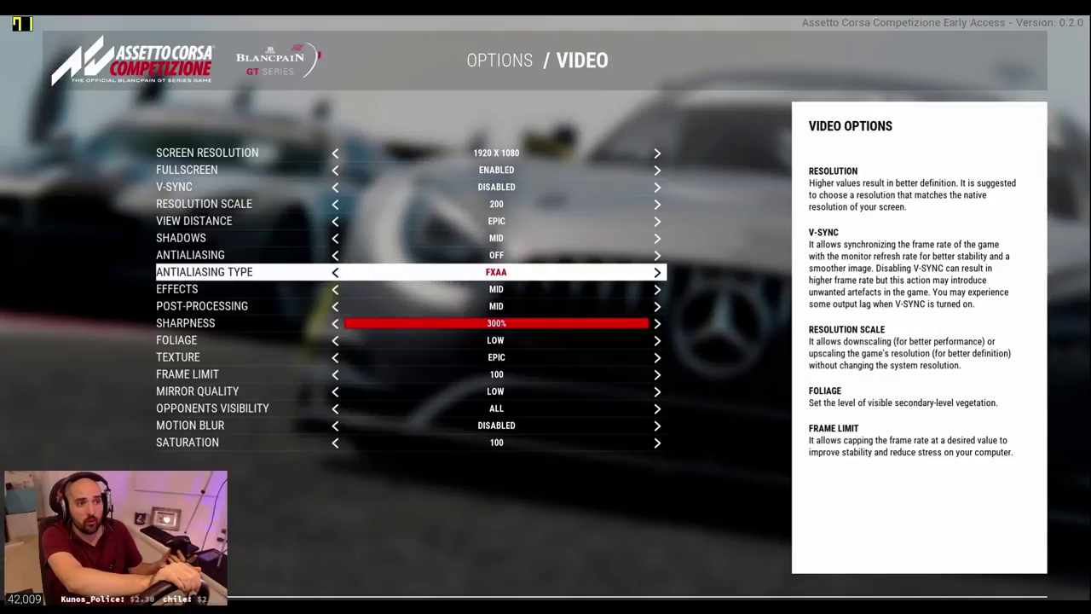
{"action": "key", "text": "Up"}
{"action": "key", "text": "Left"}
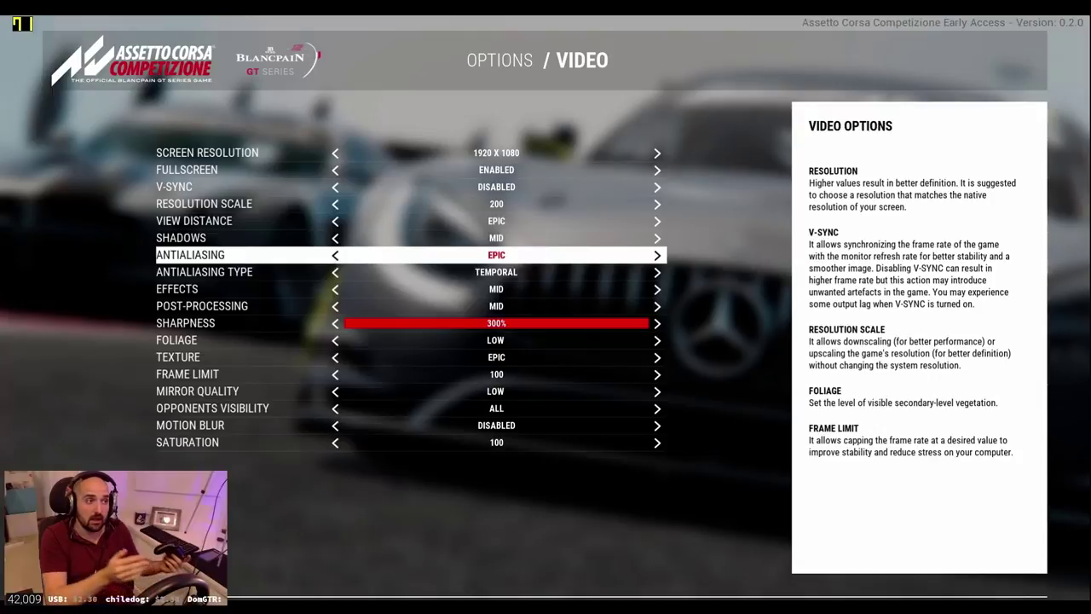
Switch the Antialiasing Type between FXAA and Temporal to compare them, ending on Temporal.
{"action": "key", "text": "Down"}
{"action": "key", "text": "Up"}
{"action": "key", "text": "Down"}
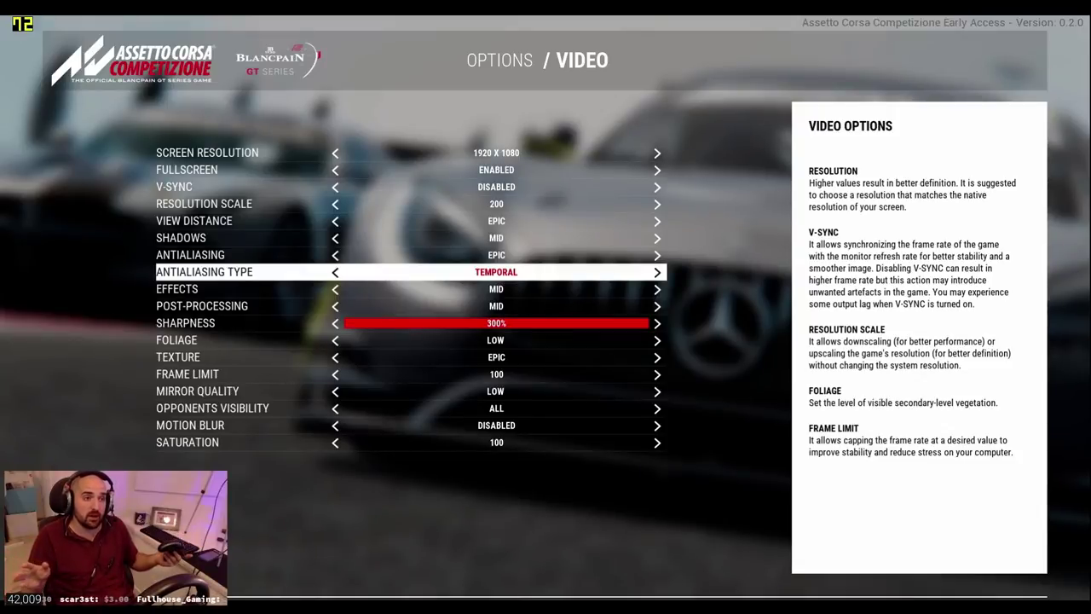
{"action": "key", "text": "Up"}
{"action": "key", "text": "Down"}
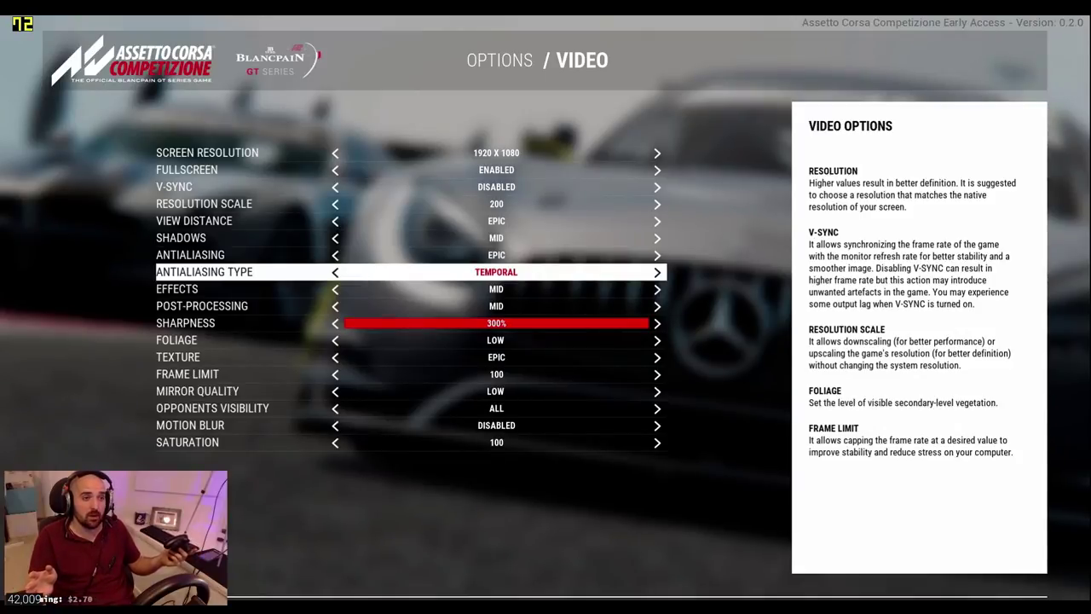
{"action": "key", "text": "Left"}
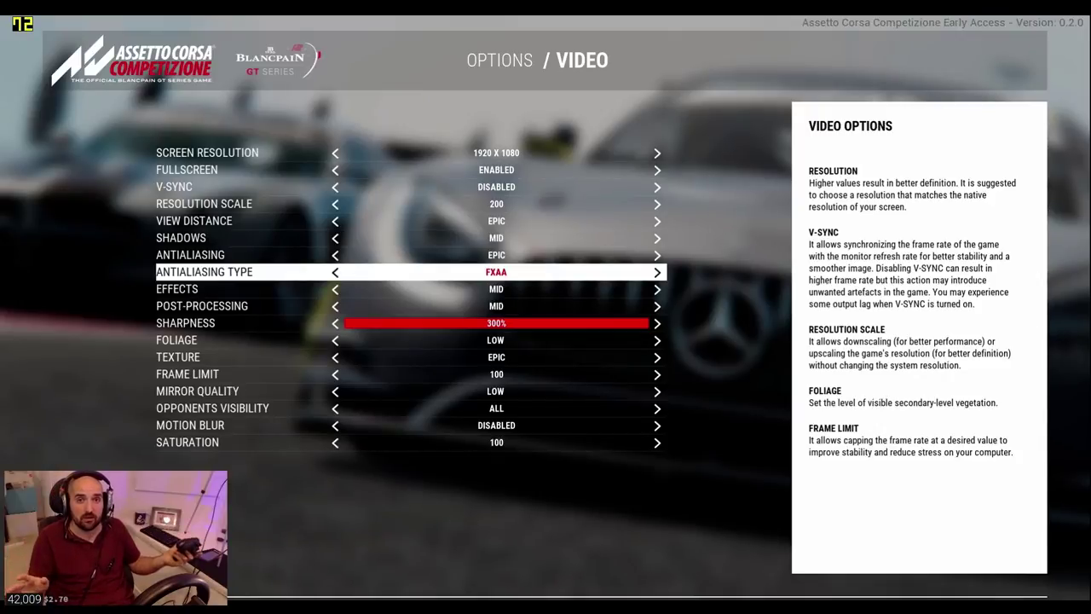
{"action": "key", "text": "Right"}
{"action": "key", "text": "Left"}
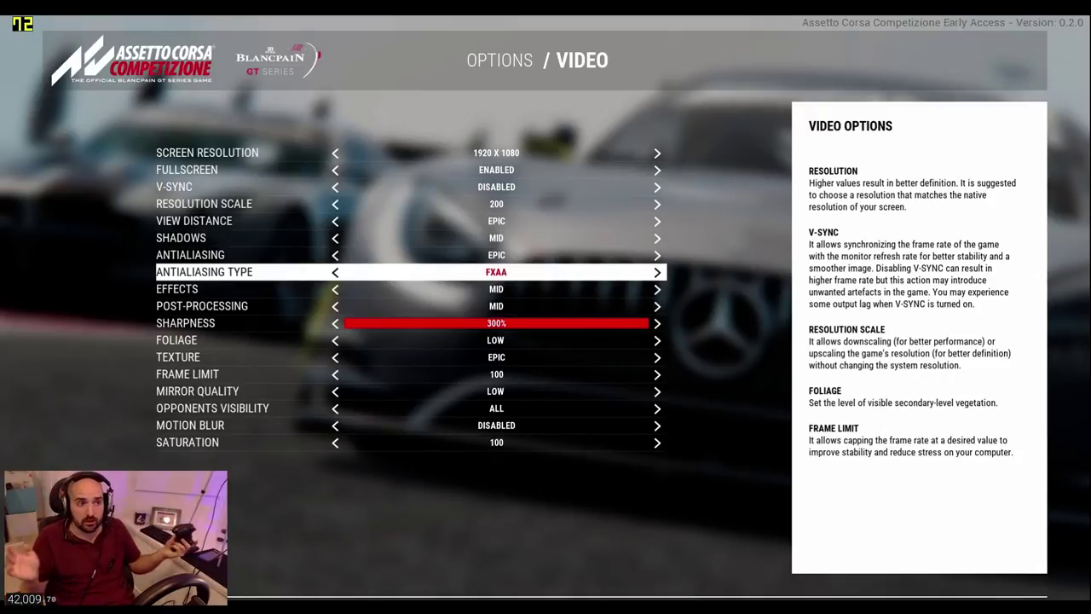
{"action": "key", "text": "Right"}
{"action": "key", "text": "Up"}
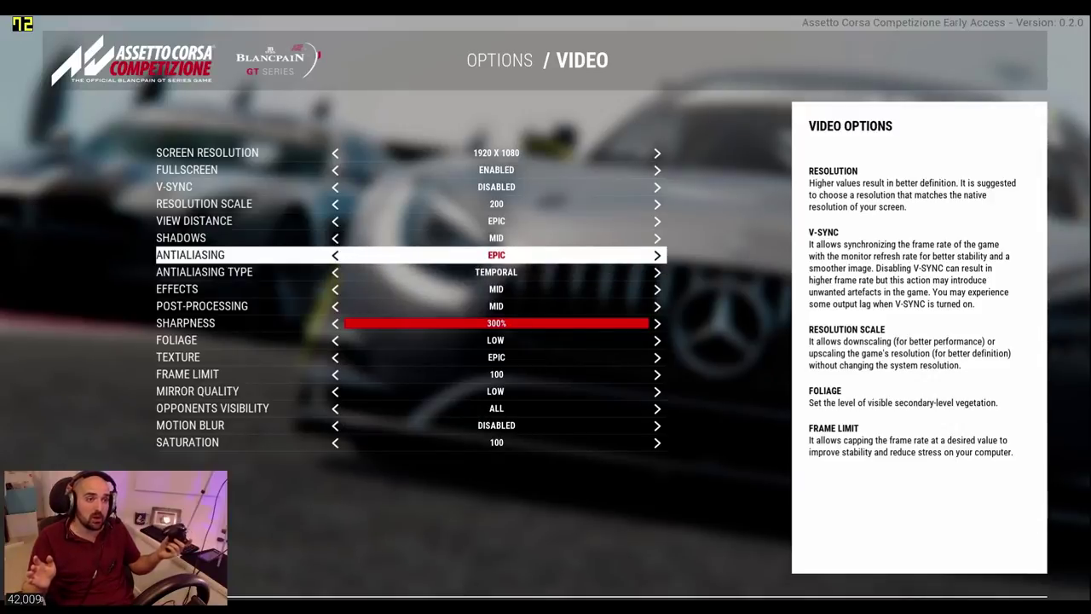
Set Antialiasing back to Off.
{"action": "key", "text": "Left"}
{"action": "key", "text": "Left"}
{"action": "key", "text": "Left"}
{"action": "key", "text": "Left"}
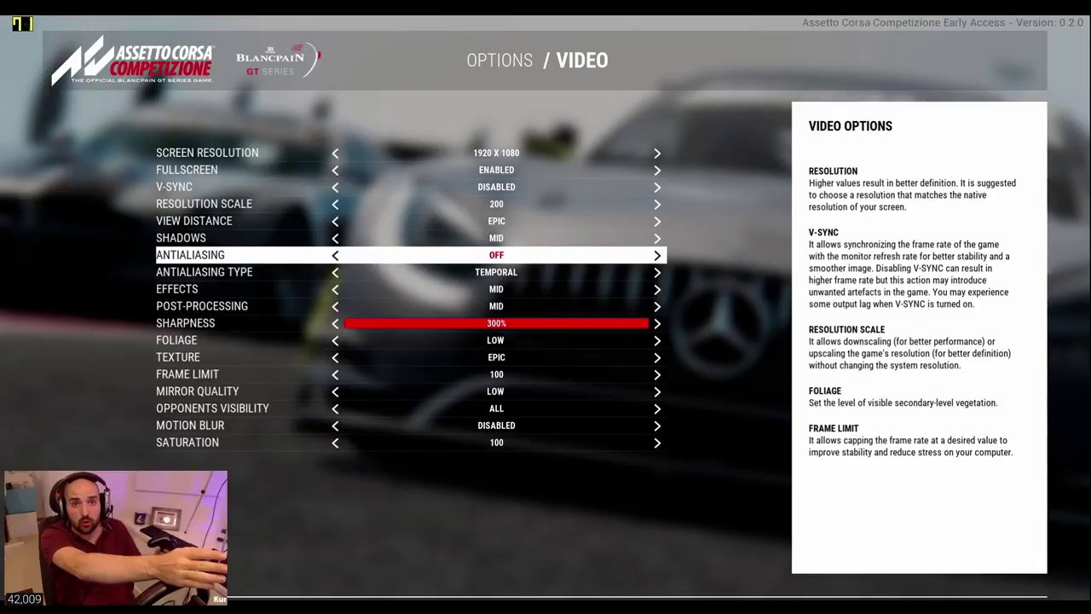
Review the video settings from Effects and Post-Processing through Opponents Visibility.
{"action": "key", "text": "Down"}
{"action": "key", "text": "Down"}
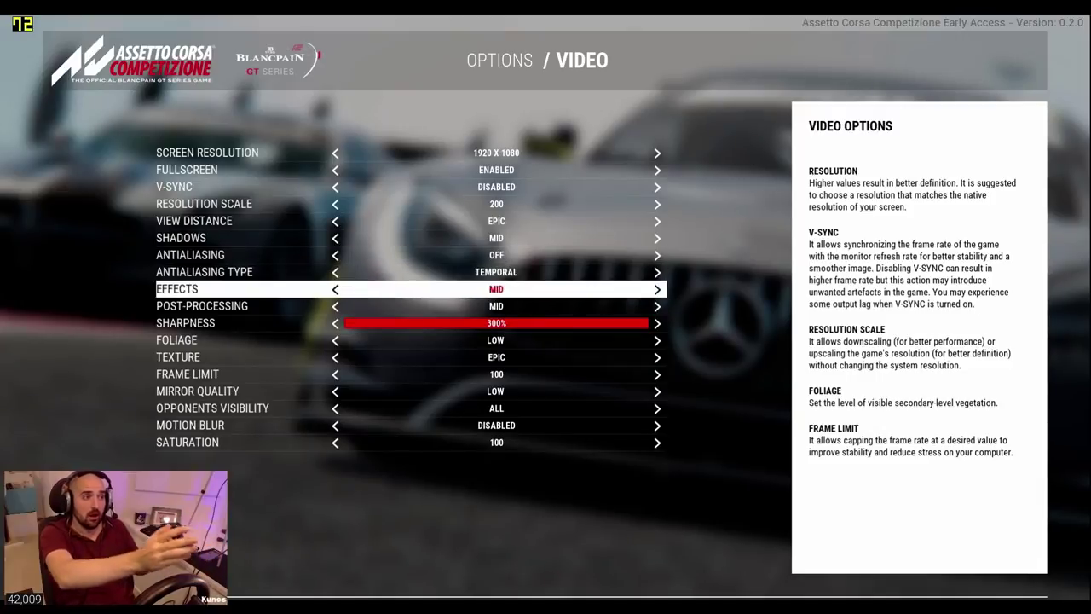
{"action": "key", "text": "Down"}
{"action": "key", "text": "Down"}
{"action": "key", "text": "Down"}
{"action": "key", "text": "Down"}
{"action": "key", "text": "Down"}
{"action": "key", "text": "Down"}
{"action": "key", "text": "Down"}
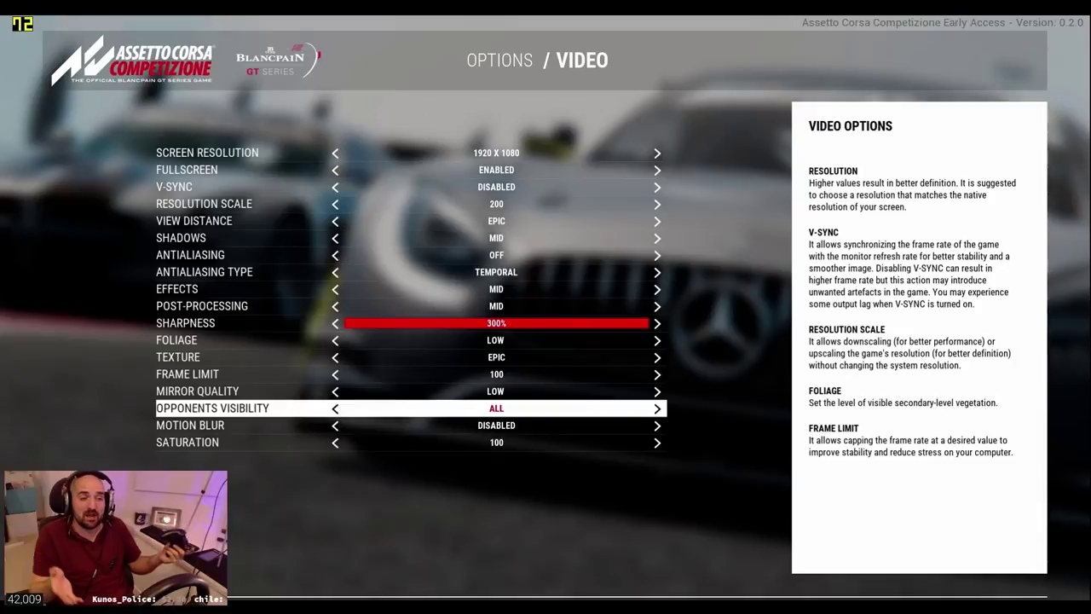
Re-examine the Post-Processing, Effects, Shadows and Antialiasing Type settings.
{"action": "key", "text": "Up"}
{"action": "key", "text": "Up"}
{"action": "key", "text": "Up"}
{"action": "key", "text": "Up"}
{"action": "key", "text": "Up"}
{"action": "key", "text": "Up"}
{"action": "key", "text": "Up"}
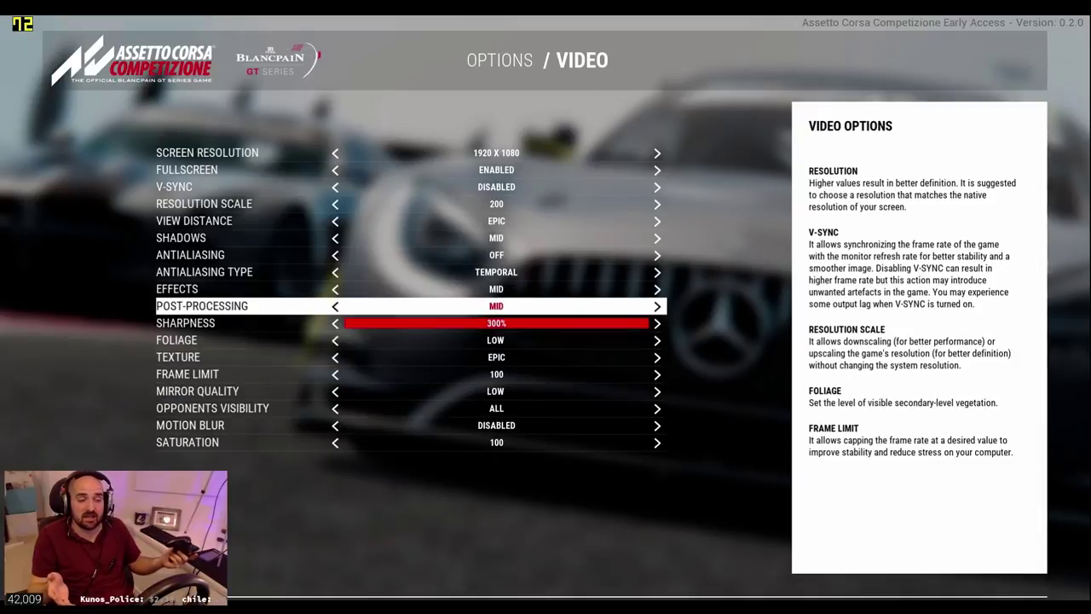
{"action": "key", "text": "Down"}
{"action": "key", "text": "Up"}
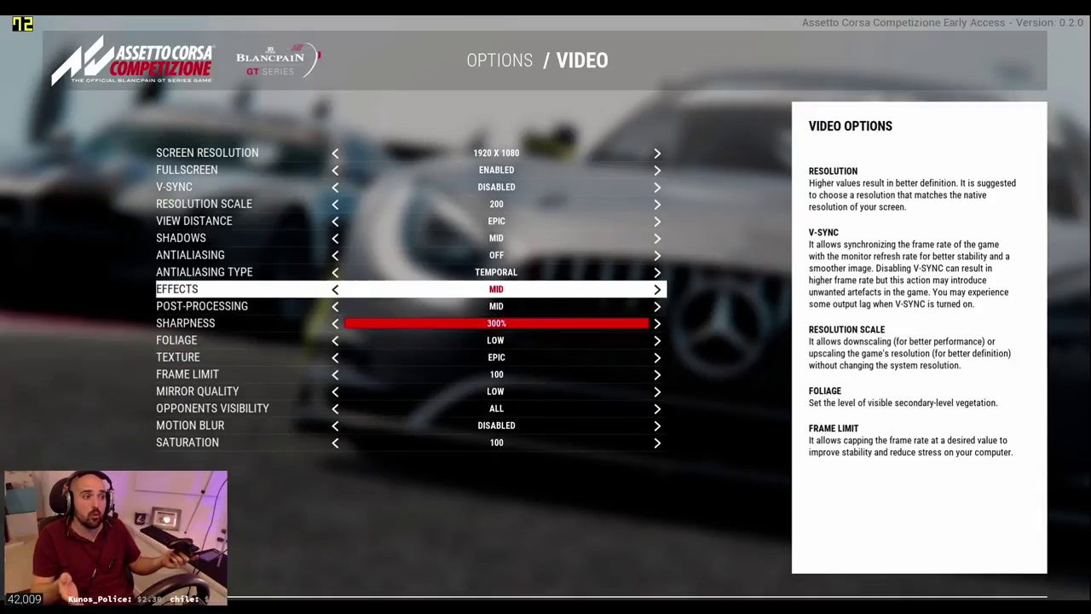
{"action": "key", "text": "Down"}
{"action": "key", "text": "Up"}
{"action": "key", "text": "Up"}
{"action": "key", "text": "Up"}
{"action": "key", "text": "Up"}
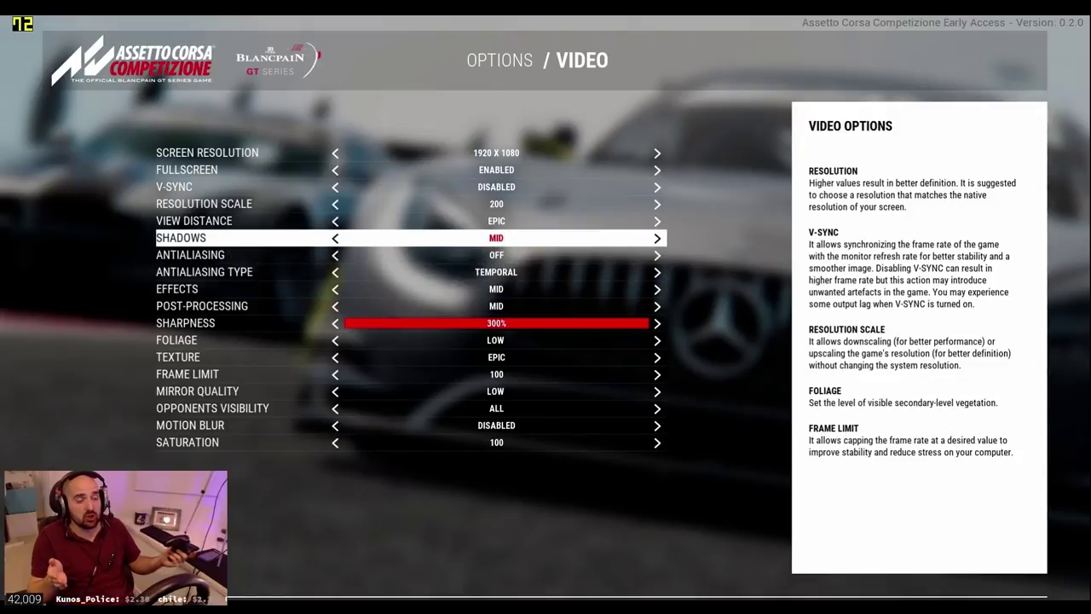
{"action": "key", "text": "Down"}
{"action": "key", "text": "Down"}
{"action": "key", "text": "Down"}
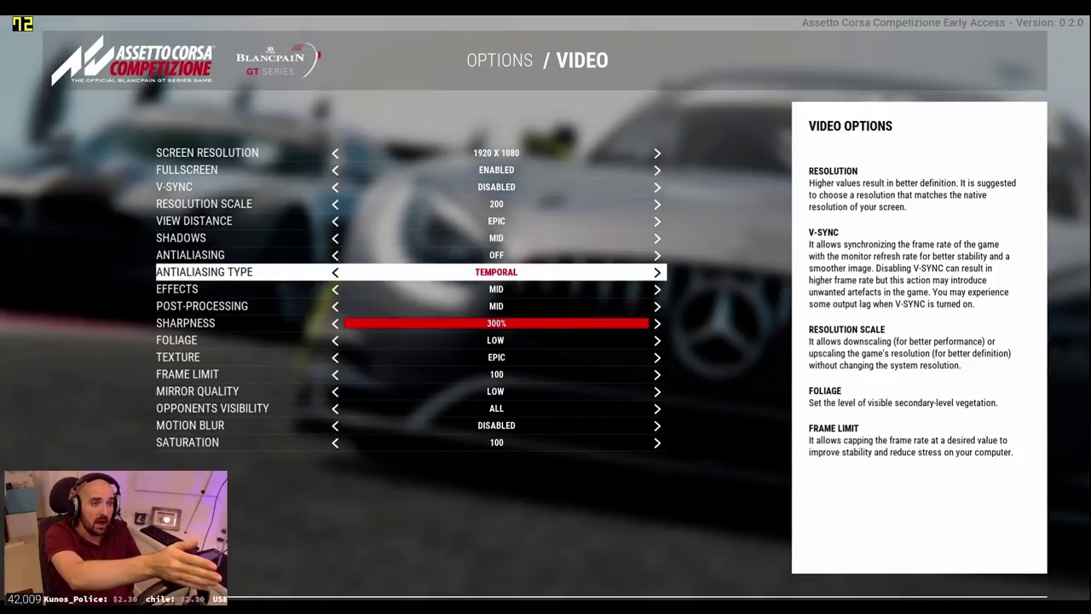
Review the Post-Processing, Sharpness, Foliage and Texture settings, continuing through to Motion Blur.
{"action": "key", "text": "Down"}
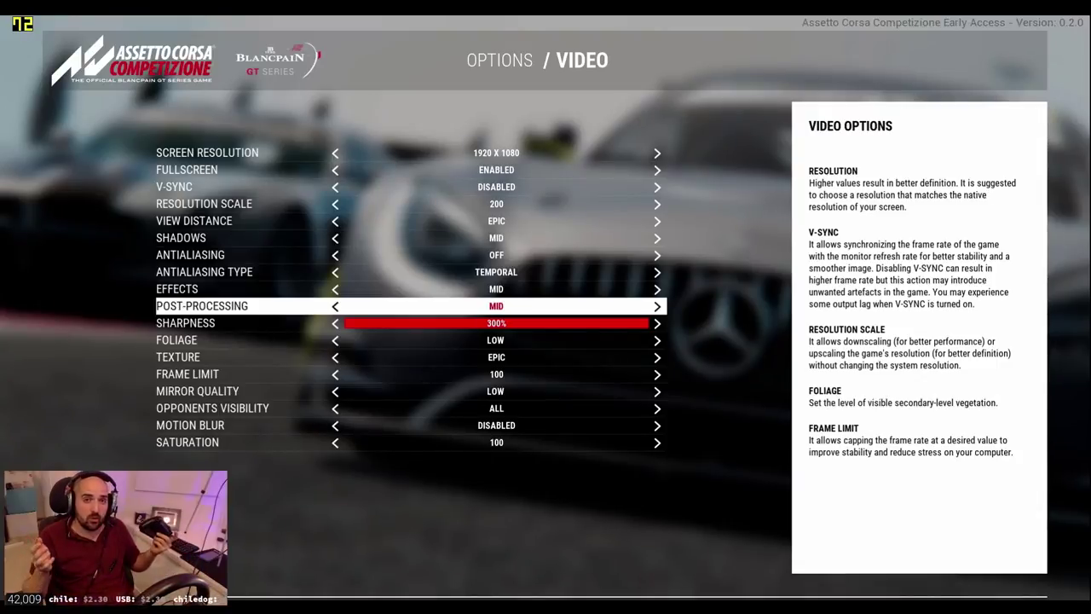
{"action": "key", "text": "Down"}
{"action": "key", "text": "Down"}
{"action": "key", "text": "Down"}
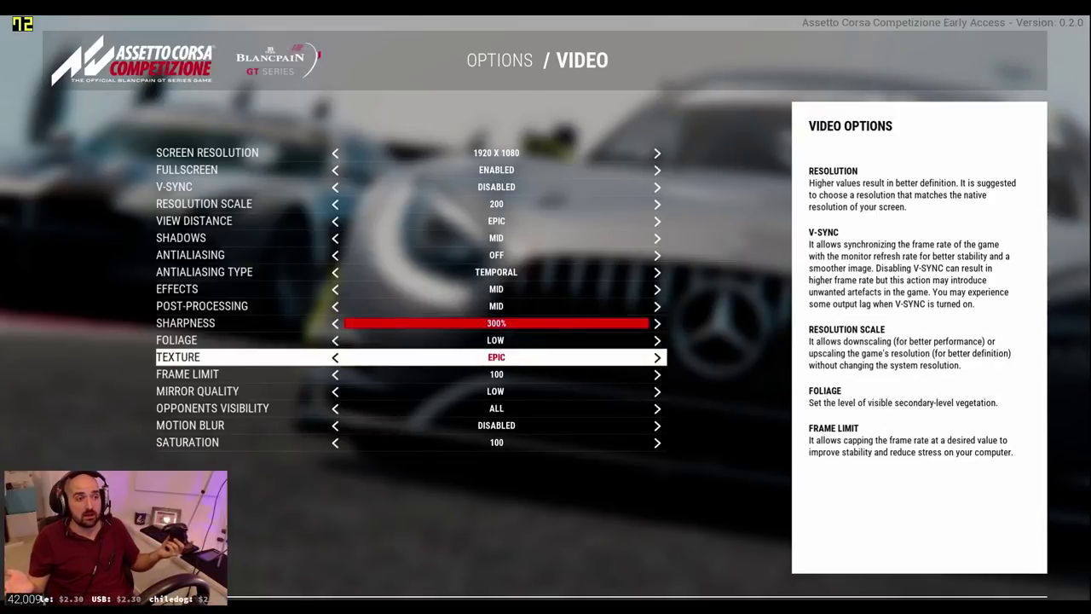
{"action": "key", "text": "Down"}
{"action": "key", "text": "Down"}
{"action": "key", "text": "Down"}
{"action": "key", "text": "Down"}
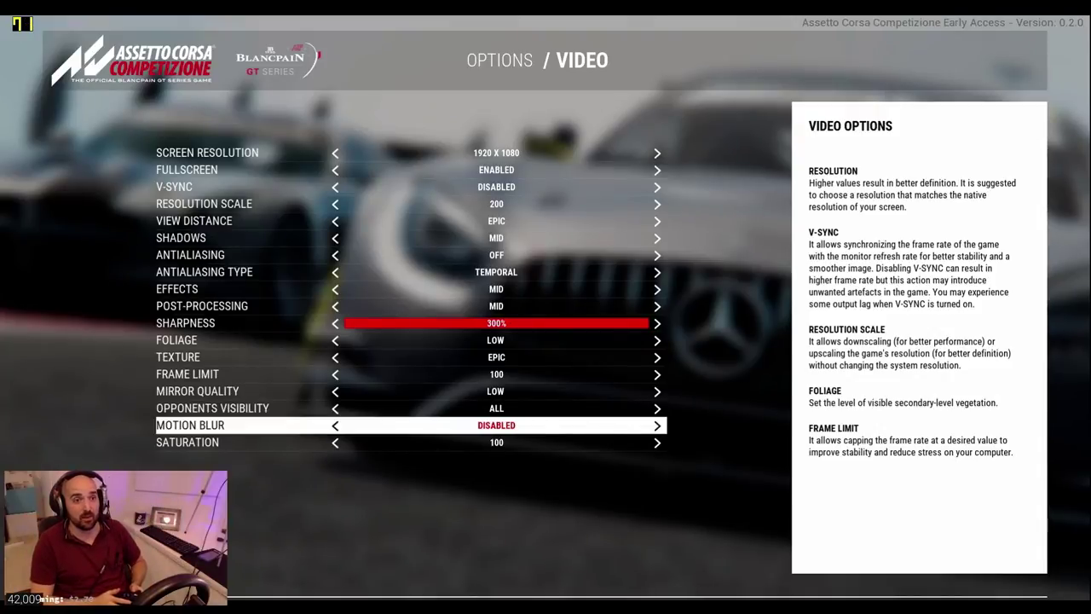
Check the Frame Limit, Mirror Quality, Opponents Visibility, Motion Blur and Saturation settings, and return to the Options page.
{"action": "key", "text": "Up"}
{"action": "key", "text": "Up"}
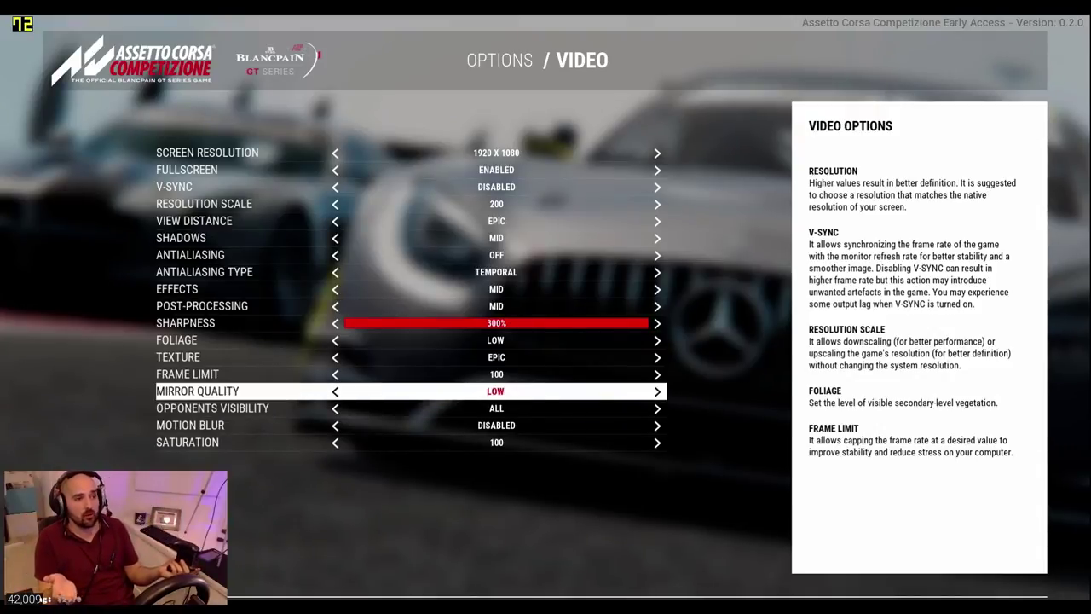
{"action": "key", "text": "Up"}
{"action": "key", "text": "Down"}
{"action": "key", "text": "Down"}
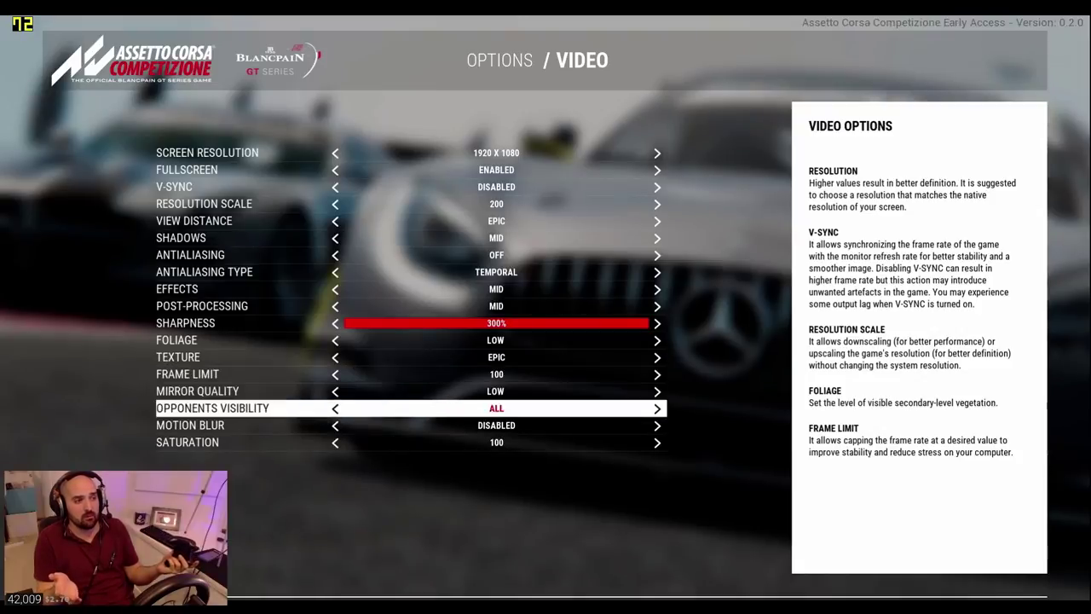
{"action": "key", "text": "Down"}
{"action": "key", "text": "Down"}
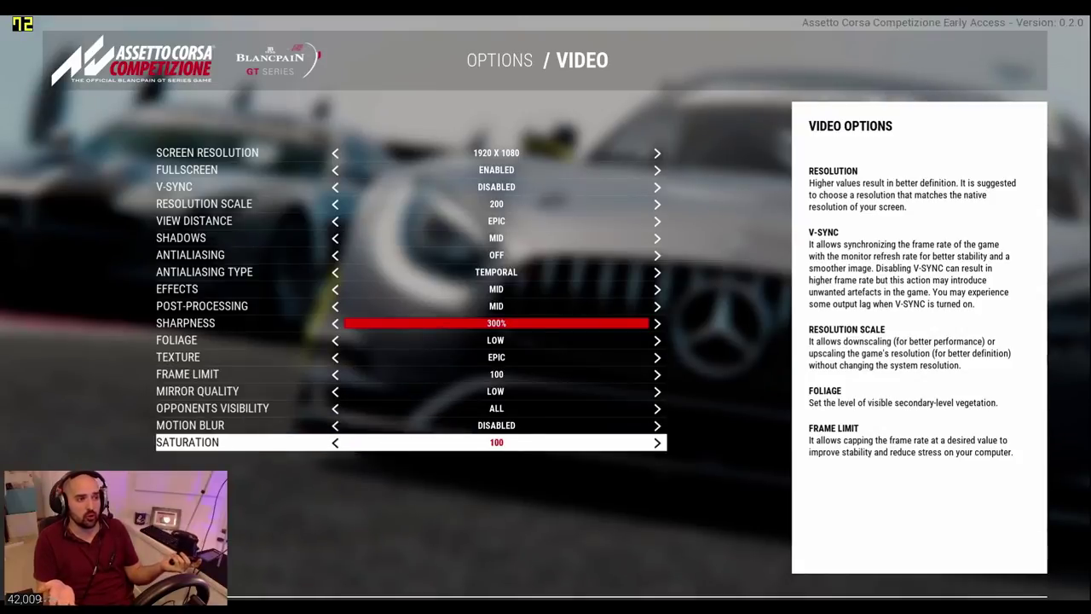
{"action": "key", "text": "Up"}
{"action": "key", "text": "Up"}
{"action": "key", "text": "Up"}
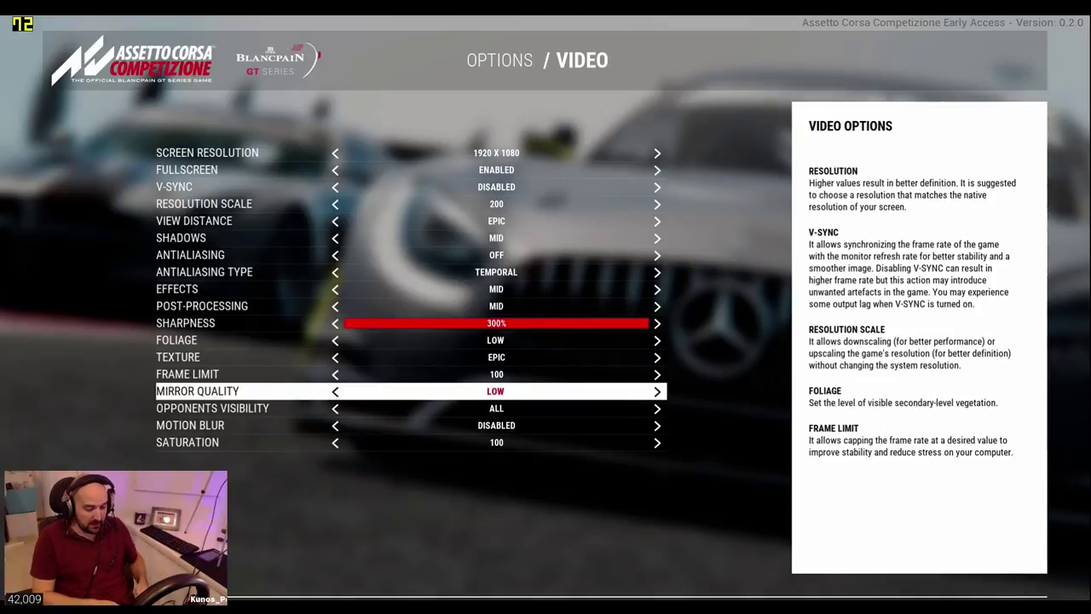
{"action": "key", "text": "Escape"}
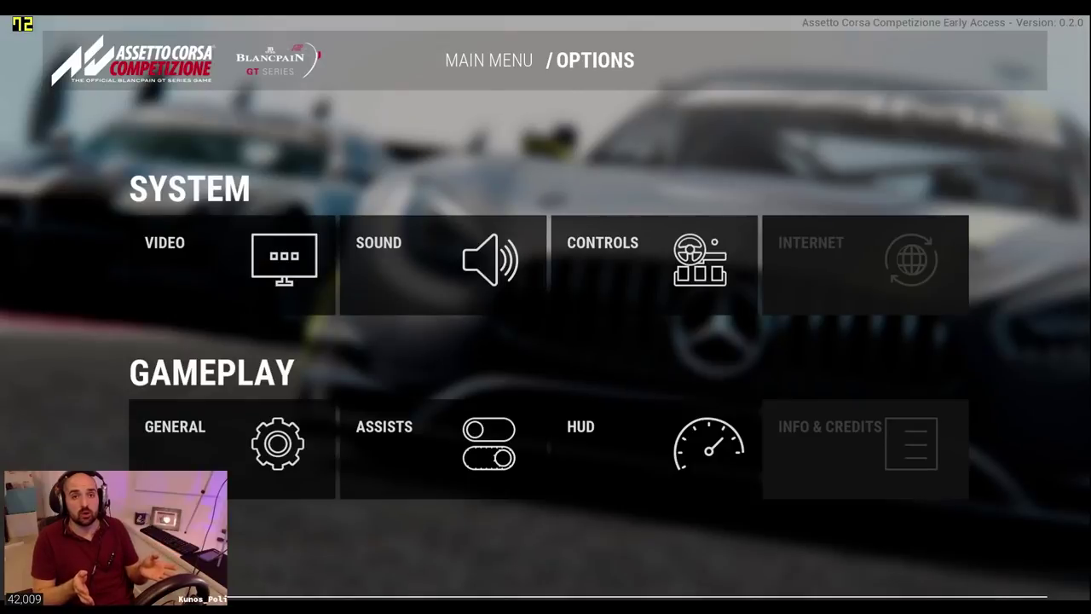